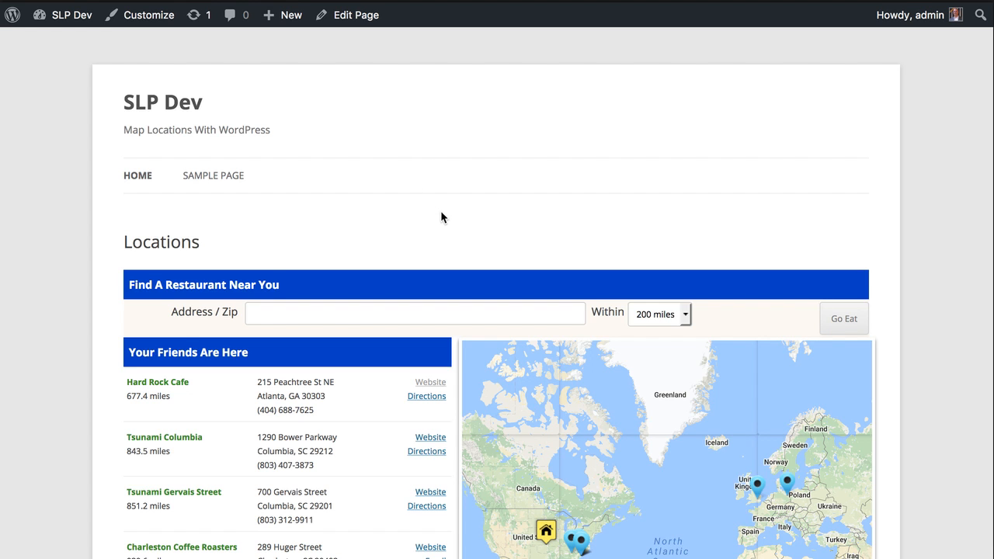
Examine the Locations page's results list and view the map info bubbles of several listed locations, including Tsunami Columbia and Hard Rock Cafe.
{"action": "scroll", "coordinate": [98, 355], "scroll_direction": "down", "scroll_amount": 5}
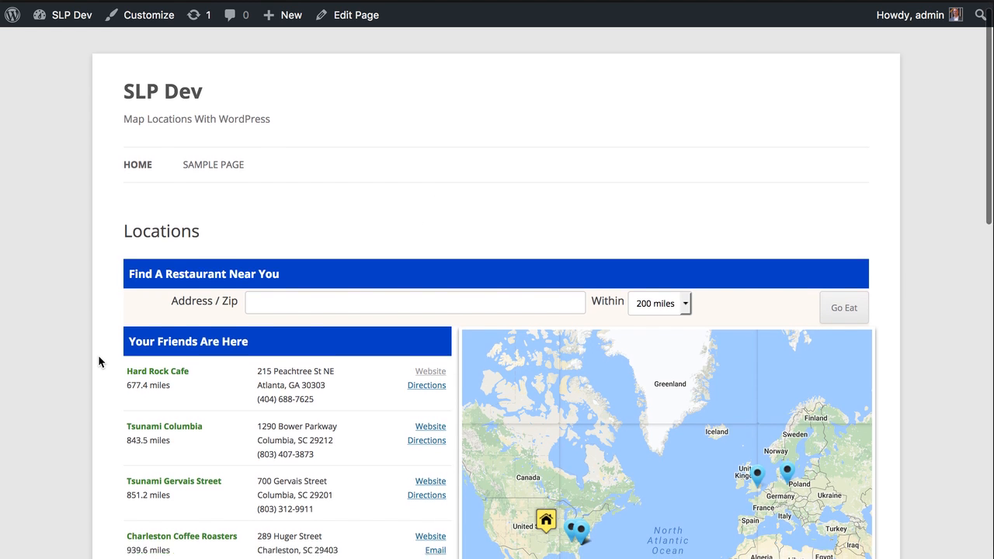
{"action": "scroll", "coordinate": [97, 355], "scroll_direction": "down", "scroll_amount": 8}
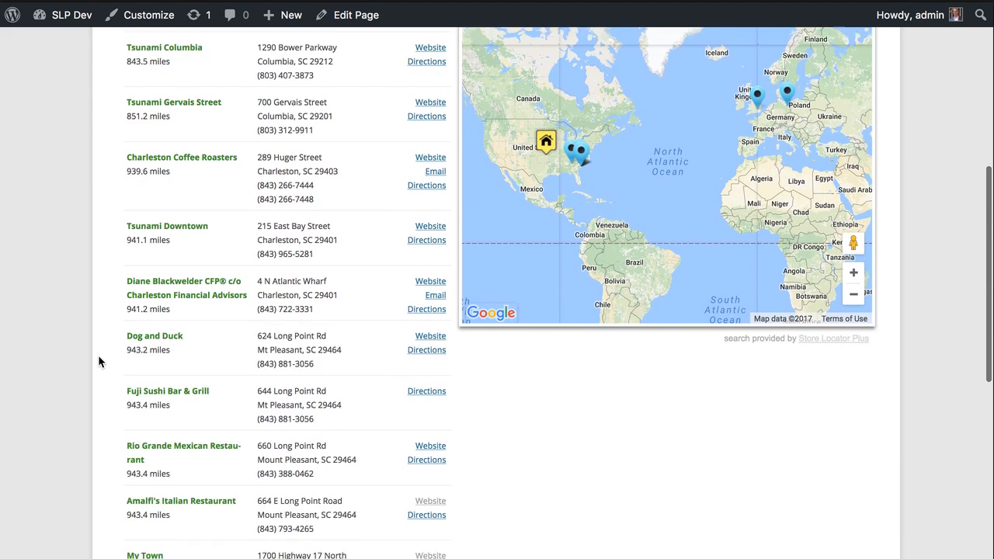
{"action": "scroll", "coordinate": [99, 358], "scroll_direction": "up", "scroll_amount": 15}
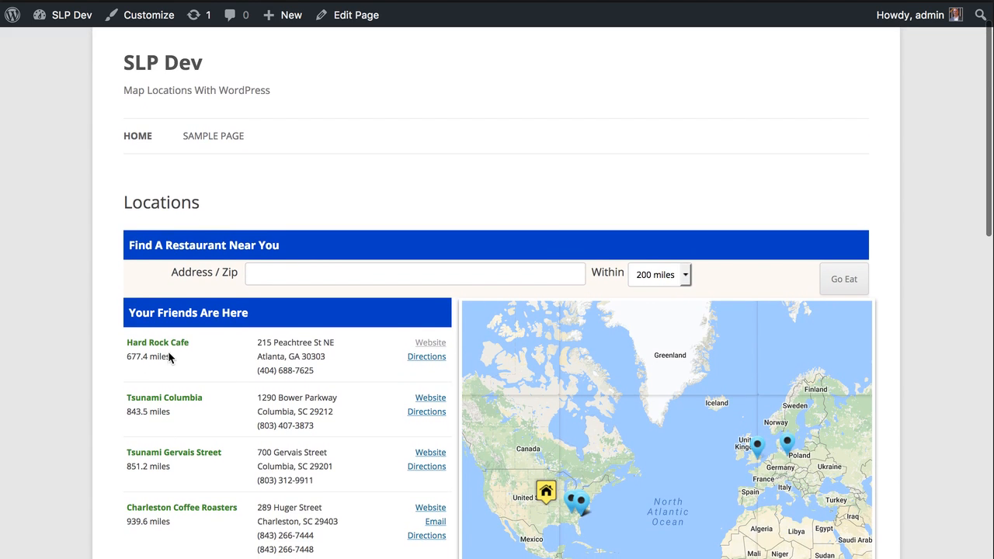
{"action": "left_click", "coordinate": [193, 397]}
{"action": "left_click", "coordinate": [191, 454]}
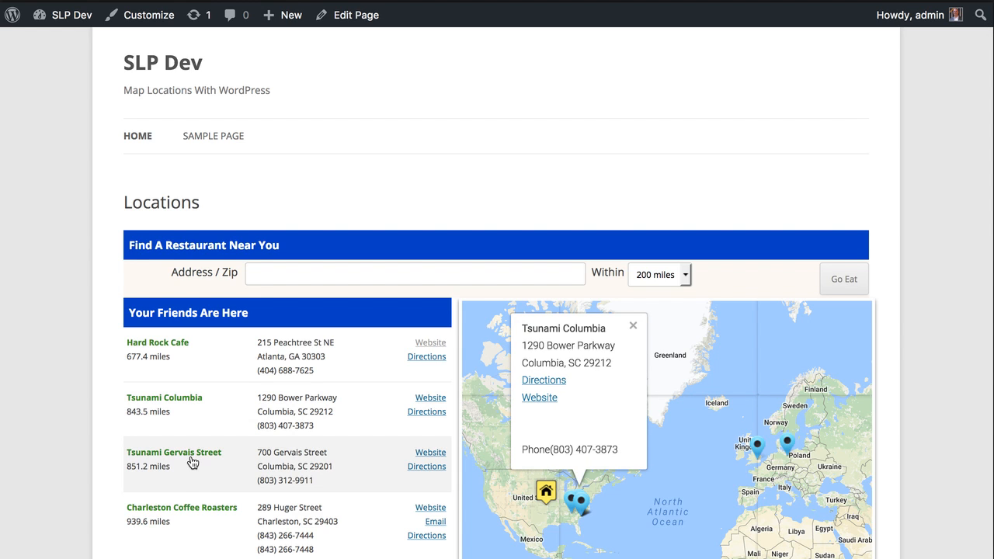
{"action": "left_click", "coordinate": [212, 498]}
{"action": "left_click", "coordinate": [220, 482]}
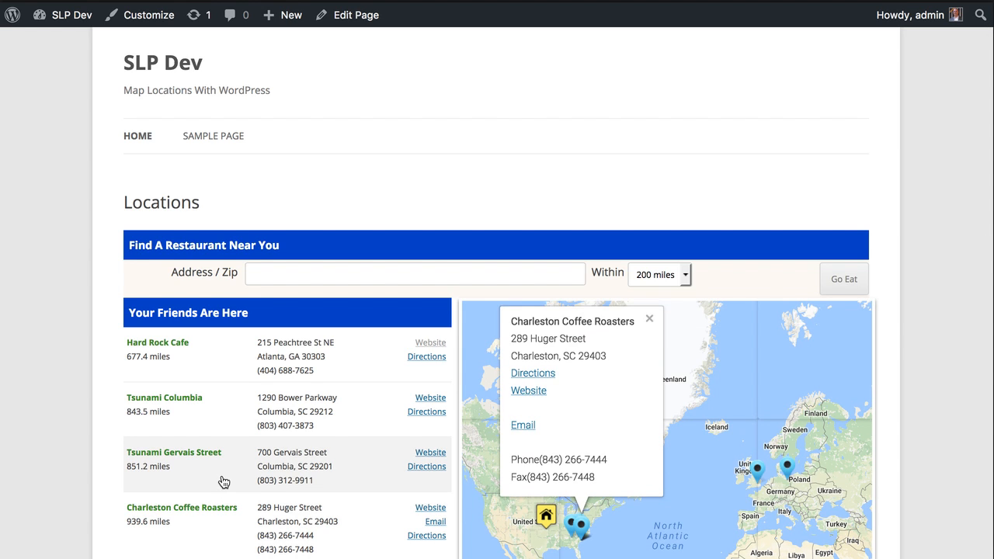
{"action": "left_click", "coordinate": [229, 416]}
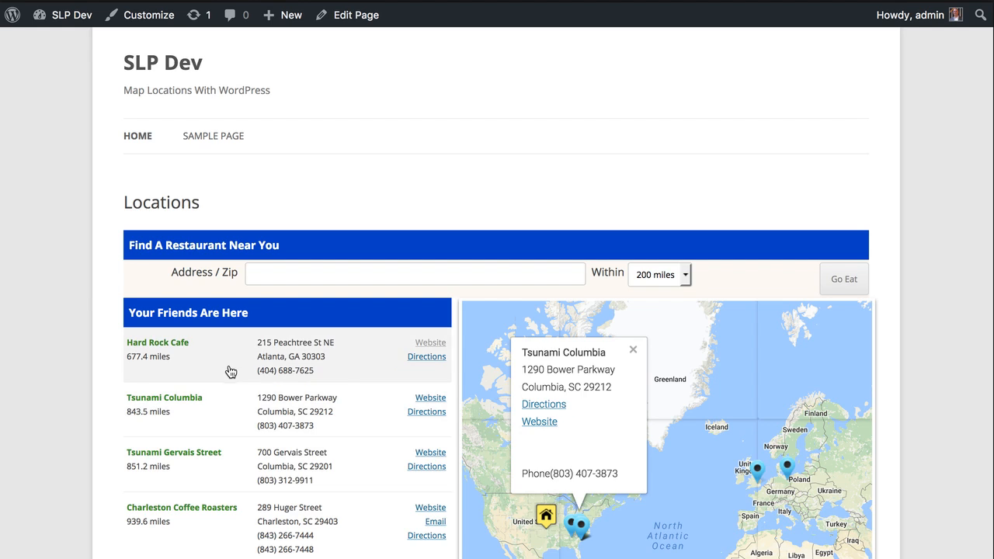
{"action": "left_click", "coordinate": [231, 370]}
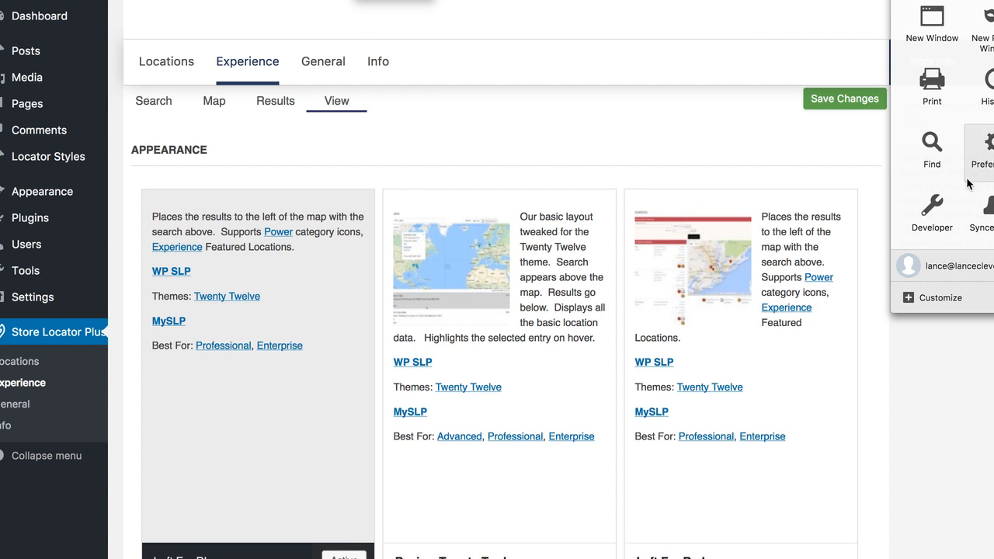
Review the locator styles and layout settings in the Appearance section of the Store Locator Plus Experience view settings.
{"action": "left_click", "coordinate": [932, 215]}
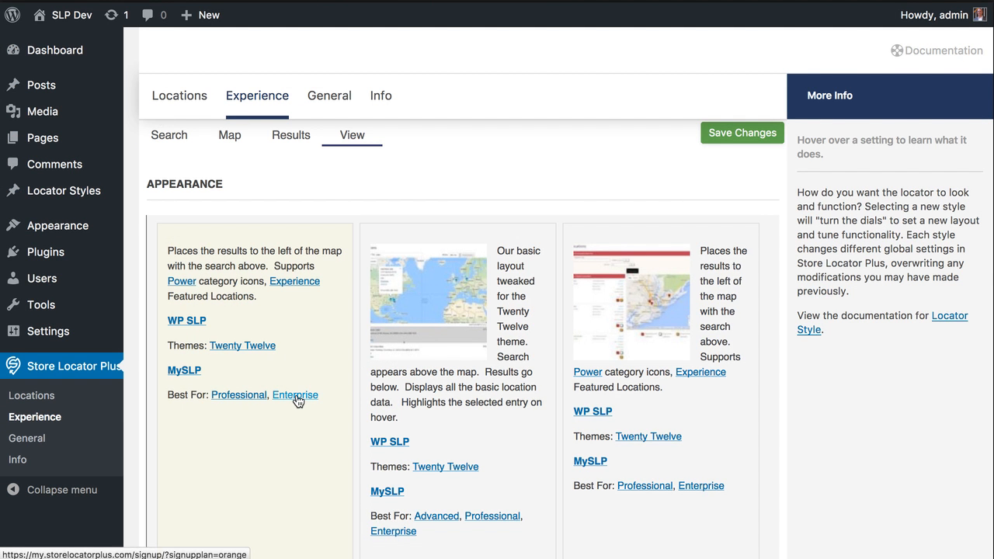
{"action": "scroll", "coordinate": [297, 400], "scroll_direction": "down", "scroll_amount": 3}
{"action": "scroll", "coordinate": [297, 401], "scroll_direction": "down", "scroll_amount": 10}
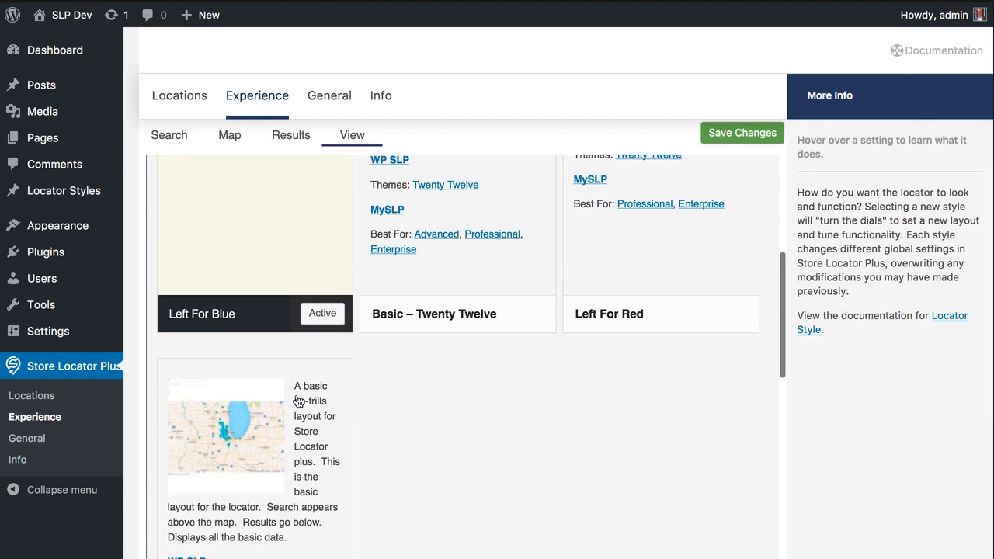
{"action": "scroll", "coordinate": [298, 401], "scroll_direction": "down", "scroll_amount": 3}
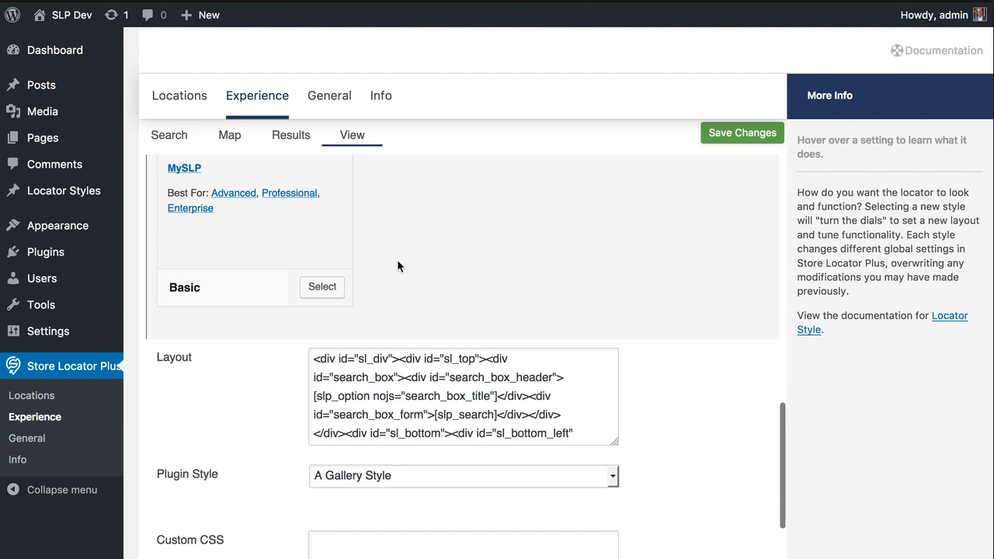
{"action": "scroll", "coordinate": [458, 285], "scroll_direction": "up", "scroll_amount": 6}
{"action": "scroll", "coordinate": [458, 290], "scroll_direction": "up", "scroll_amount": 8}
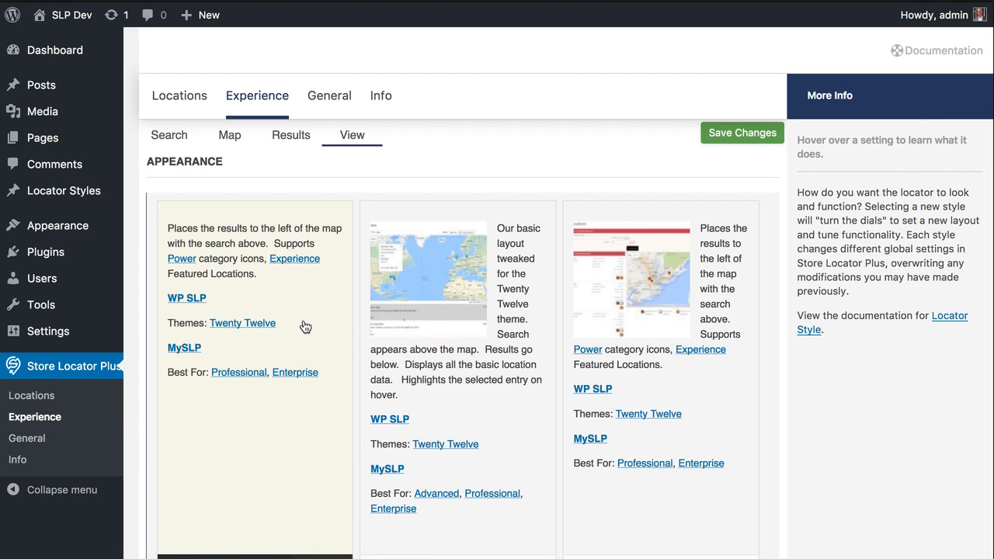
Activate the Left For Red style in the locator's appearance gallery.
{"action": "scroll", "coordinate": [314, 413], "scroll_direction": "down", "scroll_amount": 1}
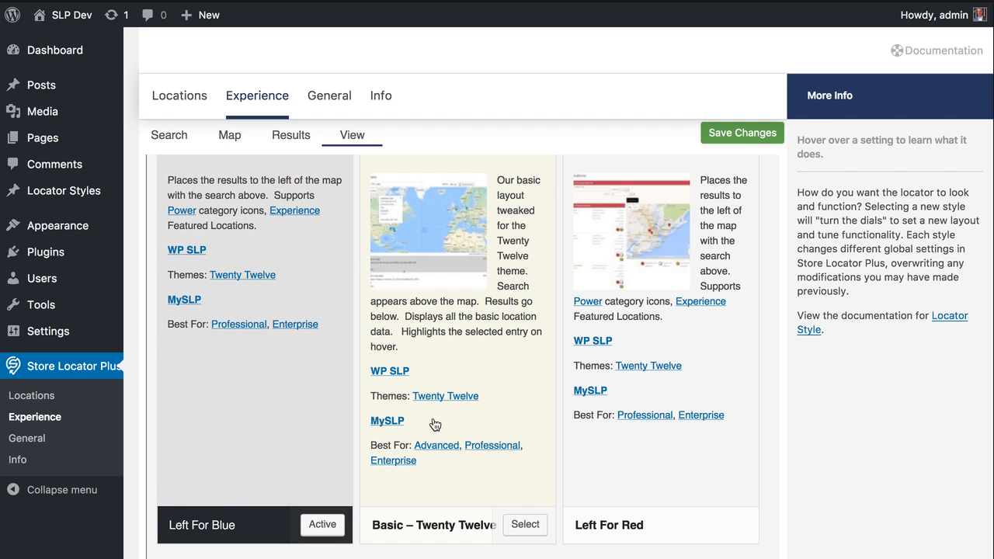
{"action": "scroll", "coordinate": [528, 414], "scroll_direction": "down", "scroll_amount": 2}
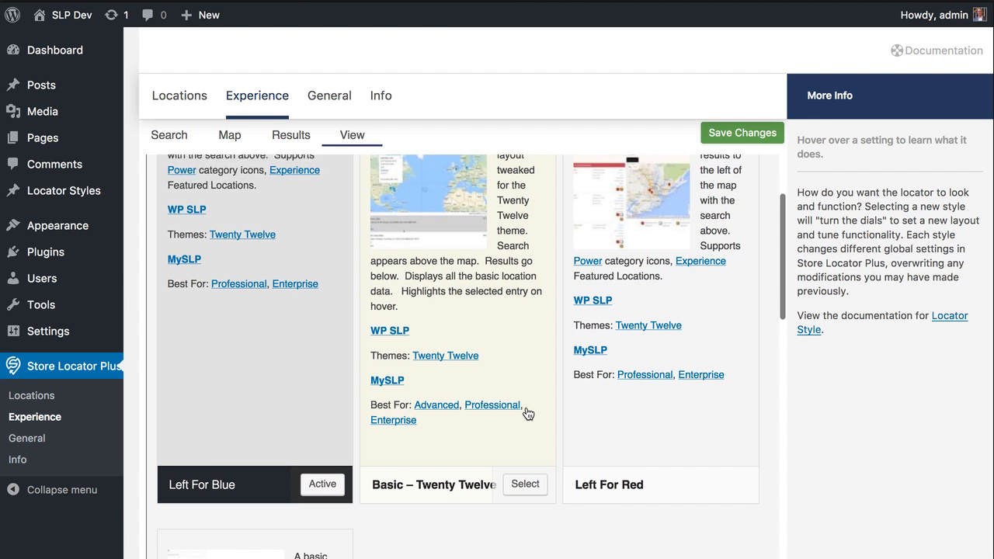
{"action": "scroll", "coordinate": [528, 414], "scroll_direction": "up", "scroll_amount": 4}
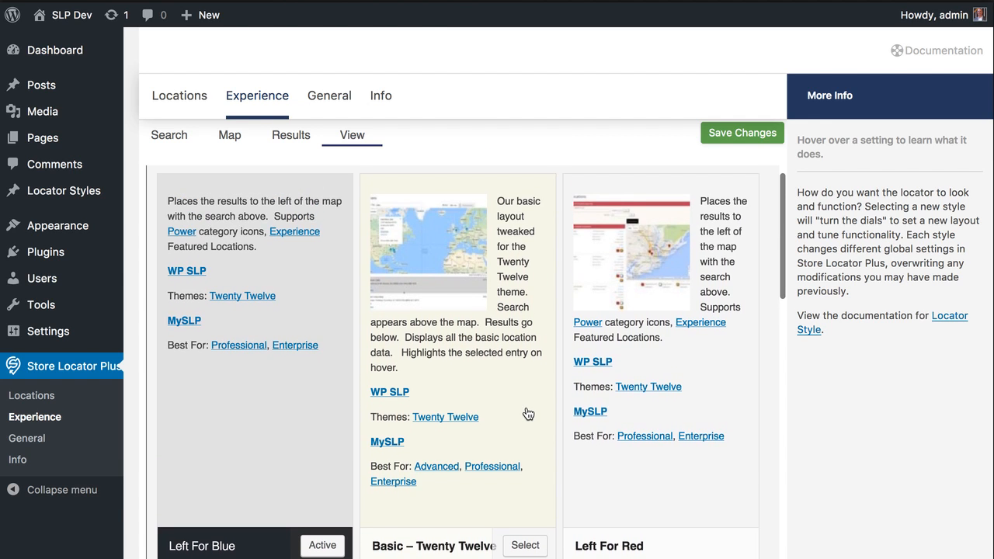
{"action": "scroll", "coordinate": [526, 416], "scroll_direction": "down", "scroll_amount": 4}
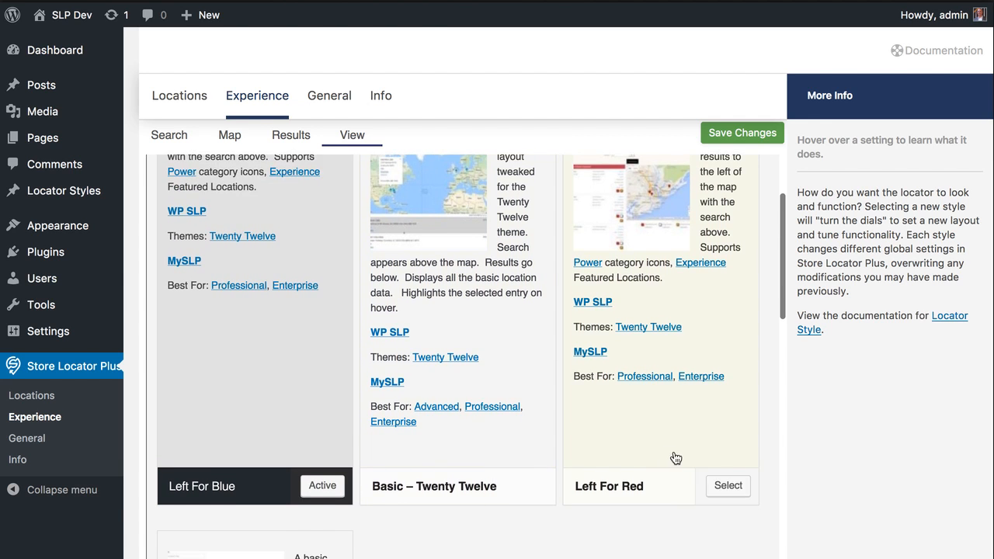
{"action": "left_click", "coordinate": [719, 486]}
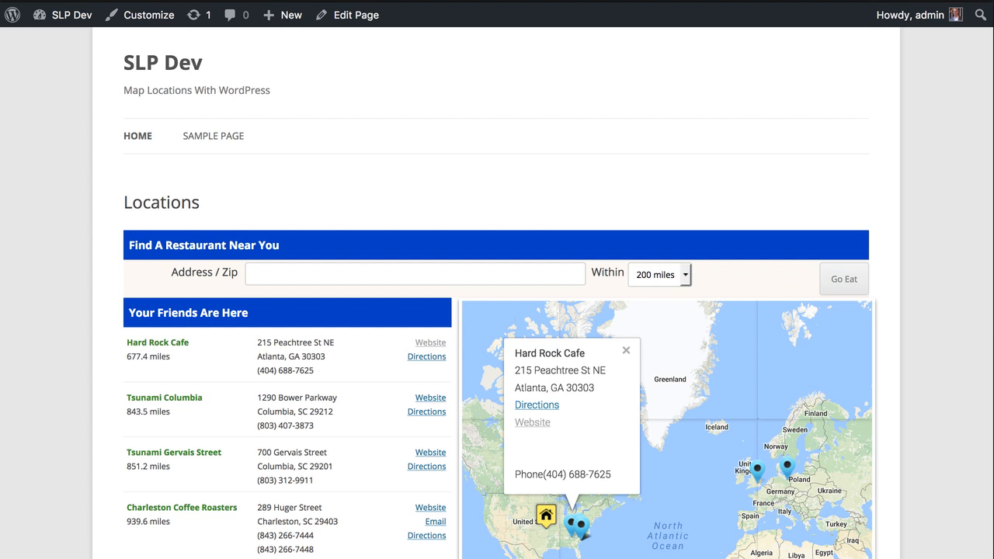
Reload the public Locations page and inspect how the Left For Red style looks.
{"action": "key", "text": "super+r"}
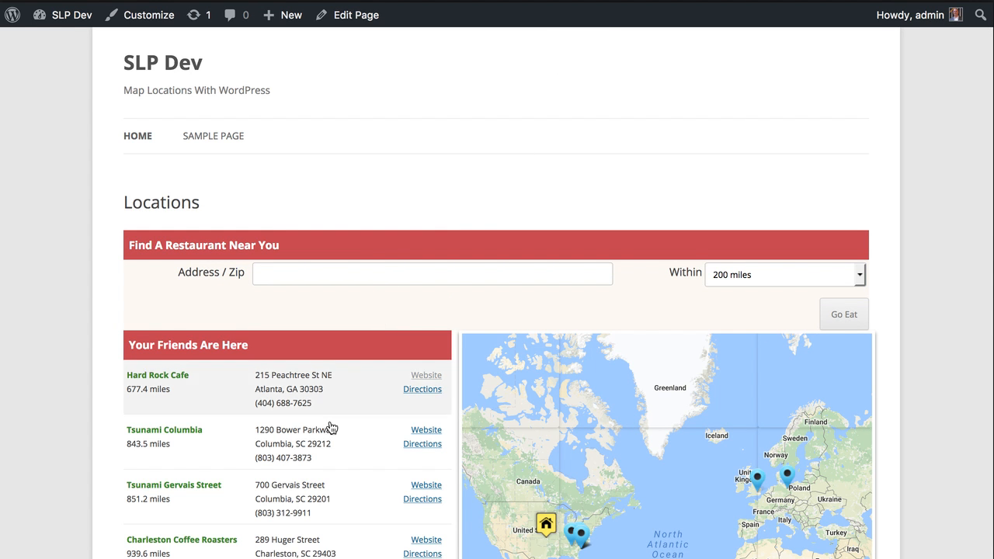
{"action": "scroll", "coordinate": [333, 433], "scroll_direction": "down", "scroll_amount": 5}
{"action": "scroll", "coordinate": [333, 433], "scroll_direction": "up", "scroll_amount": 5}
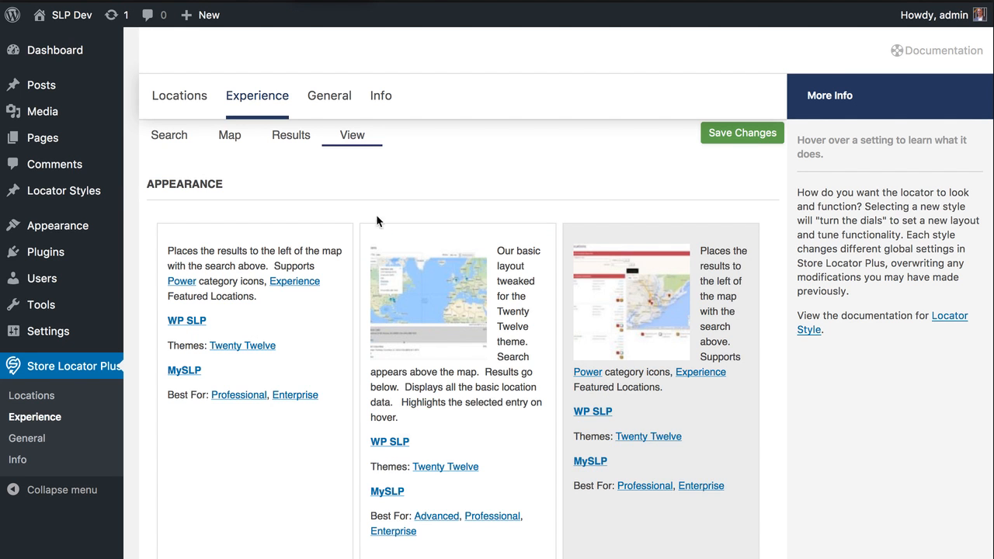
Return to the Experience view settings and activate the Basic – Twenty Twelve style.
{"action": "scroll", "coordinate": [346, 347], "scroll_direction": "down", "scroll_amount": 4}
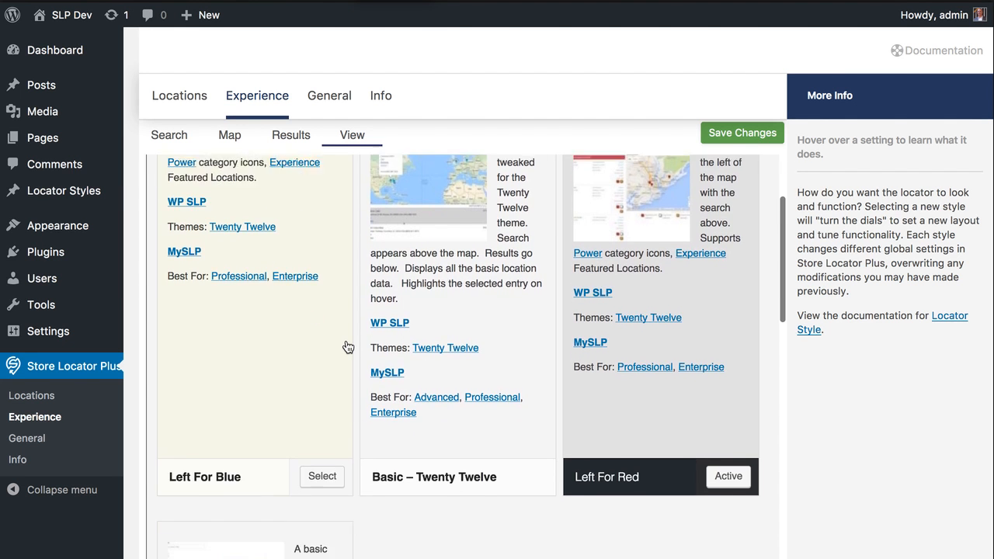
{"action": "scroll", "coordinate": [346, 347], "scroll_direction": "down", "scroll_amount": 2}
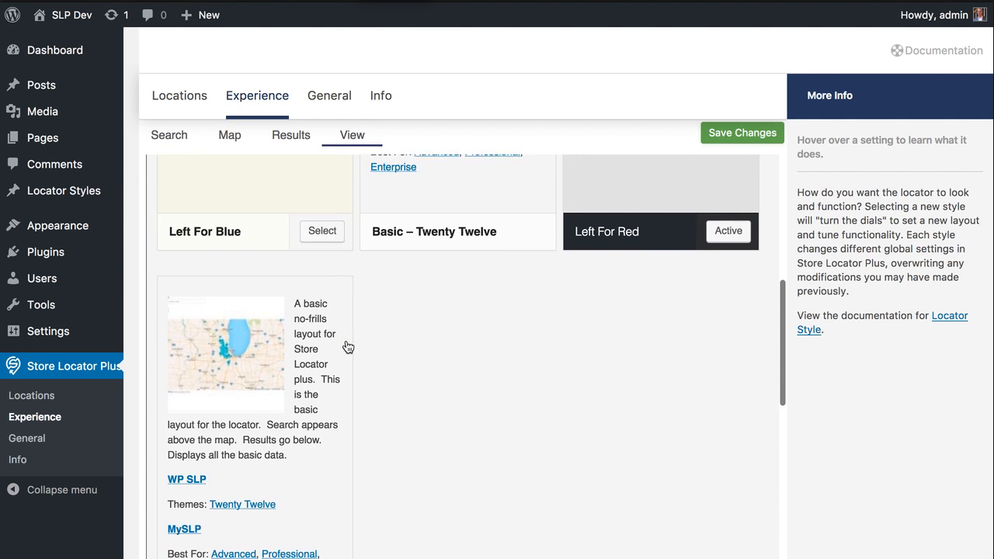
{"action": "scroll", "coordinate": [346, 347], "scroll_direction": "up", "scroll_amount": 1}
{"action": "left_click", "coordinate": [525, 310]}
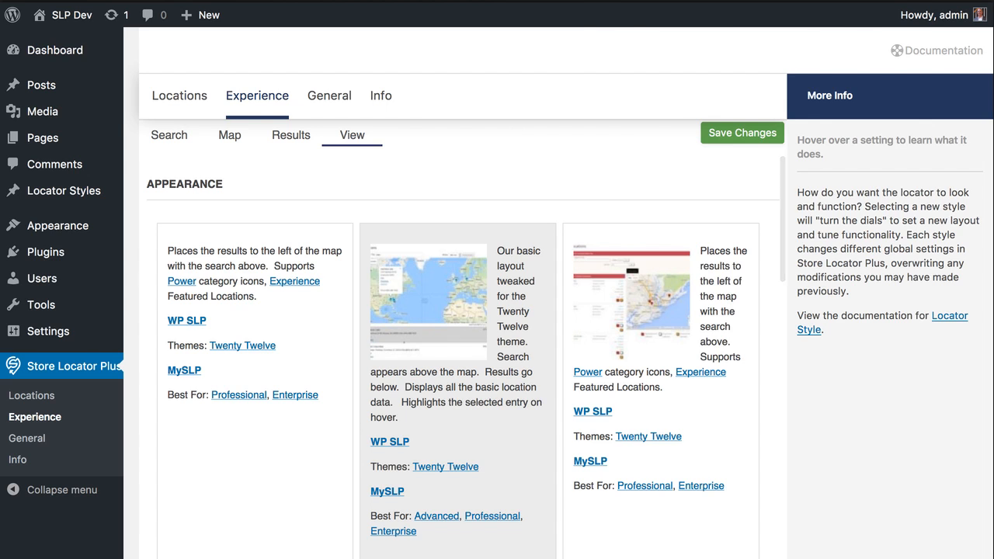
Reload the public Locations page and inspect the map and results in the Basic – Twenty Twelve style.
{"action": "left_click", "coordinate": [565, 1]}
{"action": "key", "text": "super+r"}
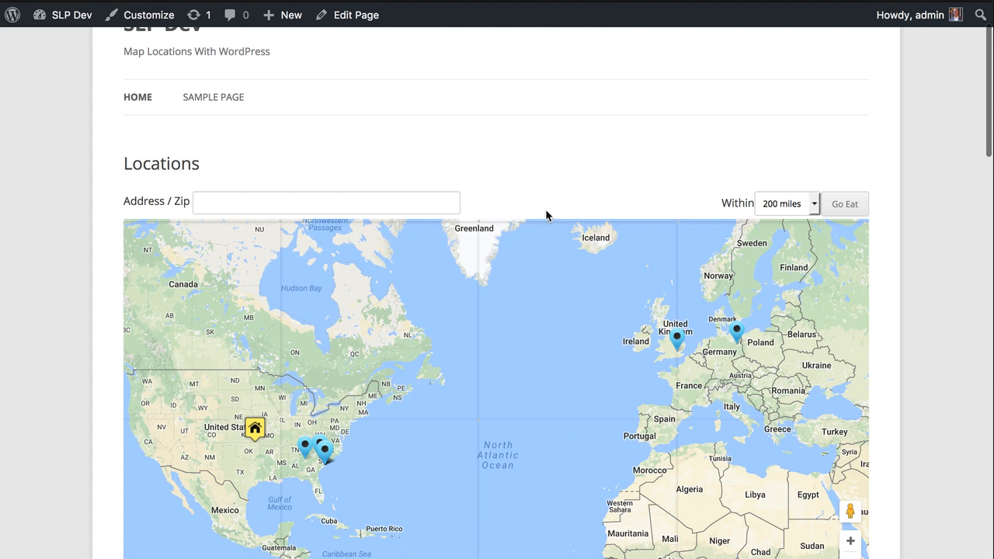
{"action": "scroll", "coordinate": [510, 427], "scroll_direction": "down", "scroll_amount": 5}
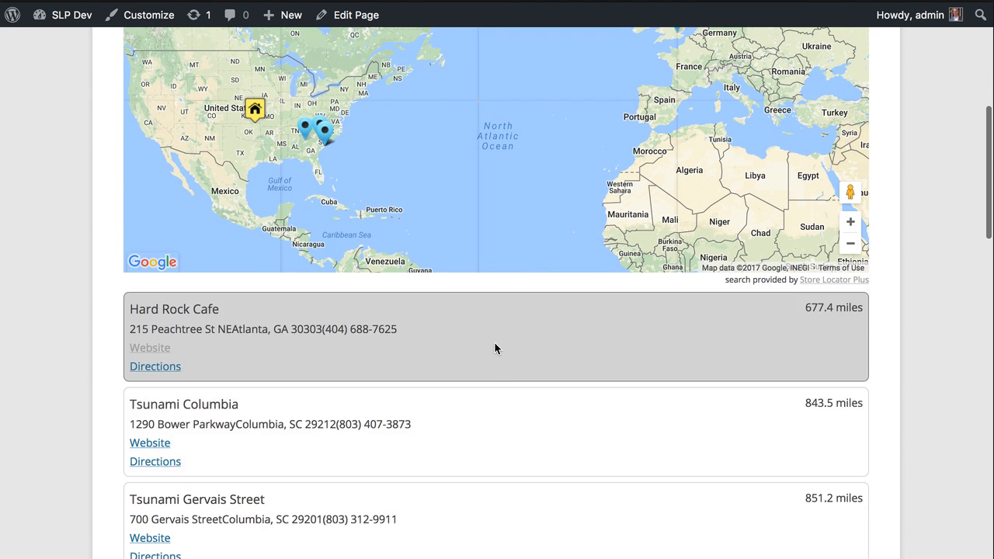
{"action": "scroll", "coordinate": [492, 408], "scroll_direction": "up", "scroll_amount": 5}
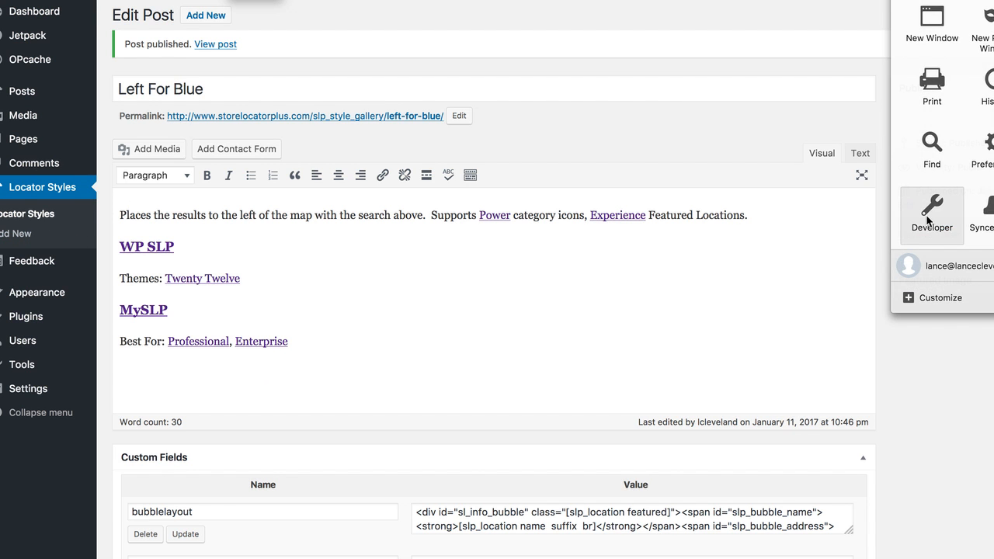
Toggle the browser's responsive view on the Store Locator Plus admin site and duplicate the Left For Blue locator style.
{"action": "left_click", "coordinate": [916, 225]}
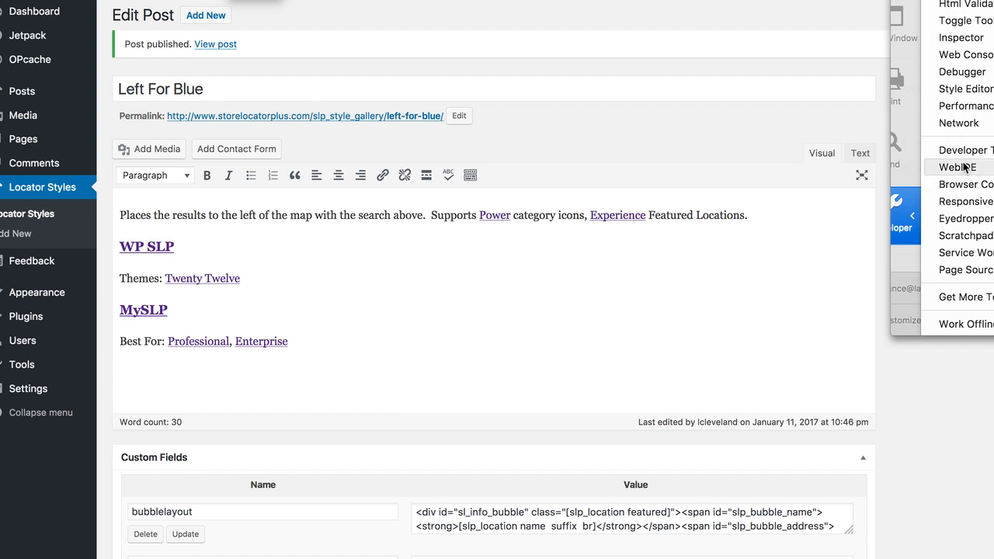
{"action": "left_click", "coordinate": [965, 205]}
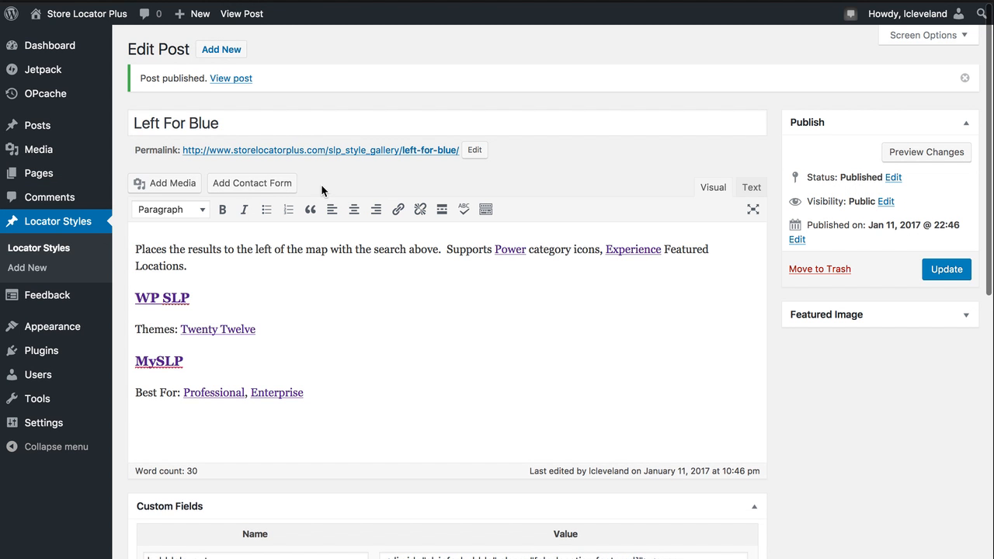
{"action": "left_click", "coordinate": [66, 249]}
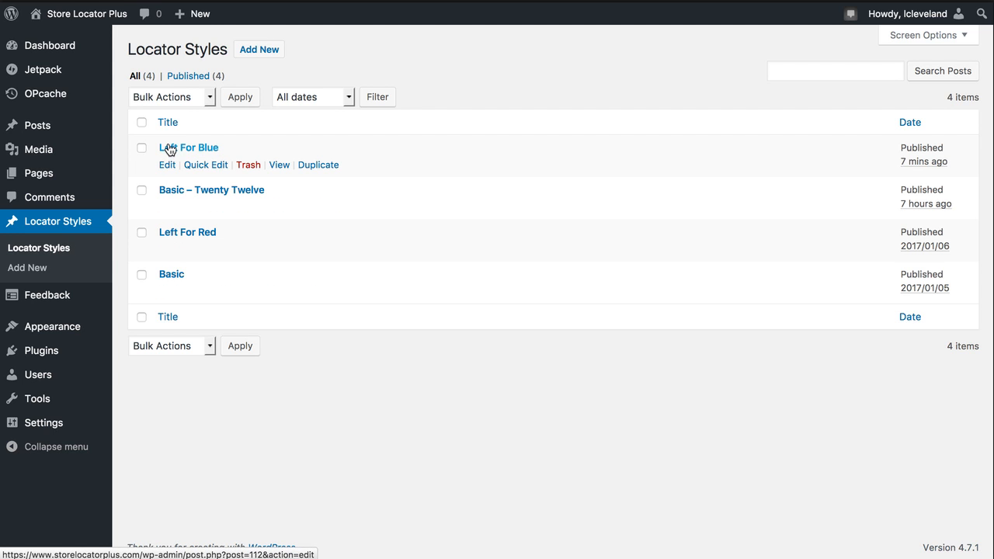
{"action": "left_click", "coordinate": [315, 169]}
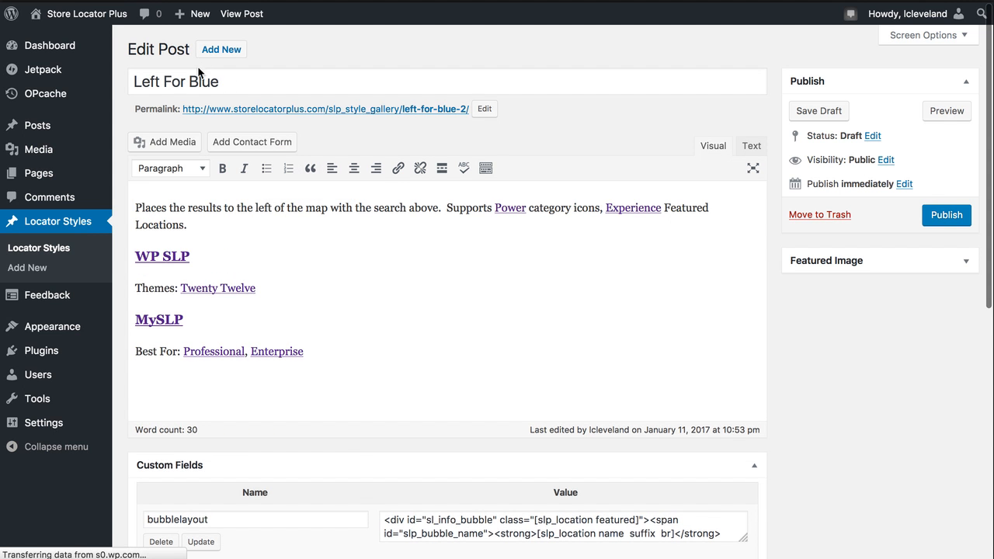
Retitle the duplicated style Left For Green and regenerate its permalink slug as left-for-green.
{"action": "double_click", "coordinate": [201, 81]}
{"action": "type", "text": "Green"}
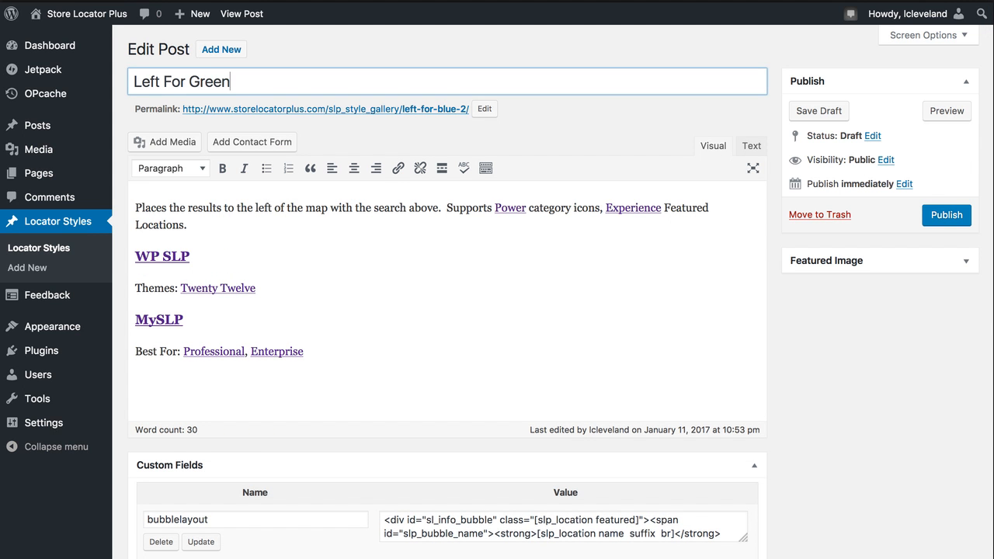
{"action": "left_click", "coordinate": [484, 109]}
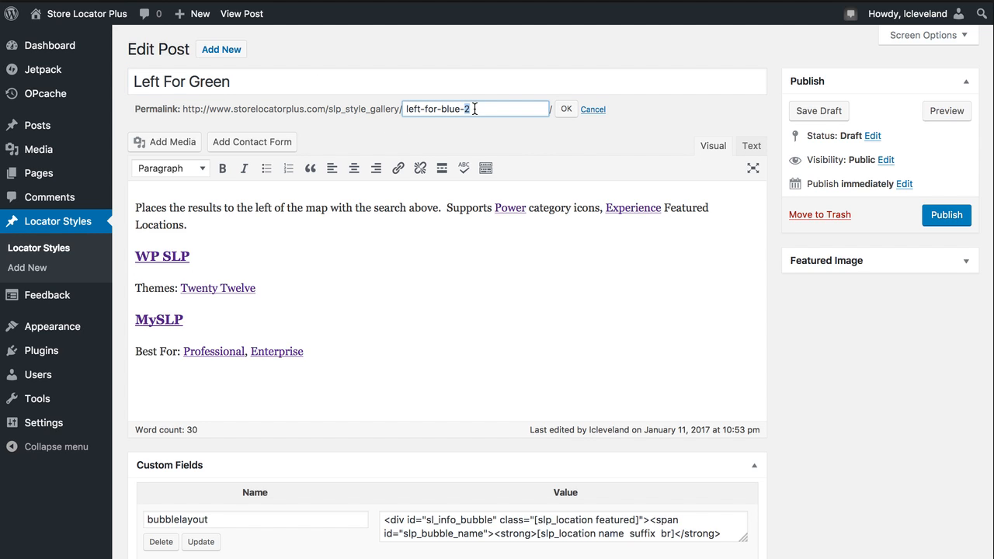
{"action": "left_click_drag", "start_coordinate": [475, 109], "coordinate": [368, 109]}
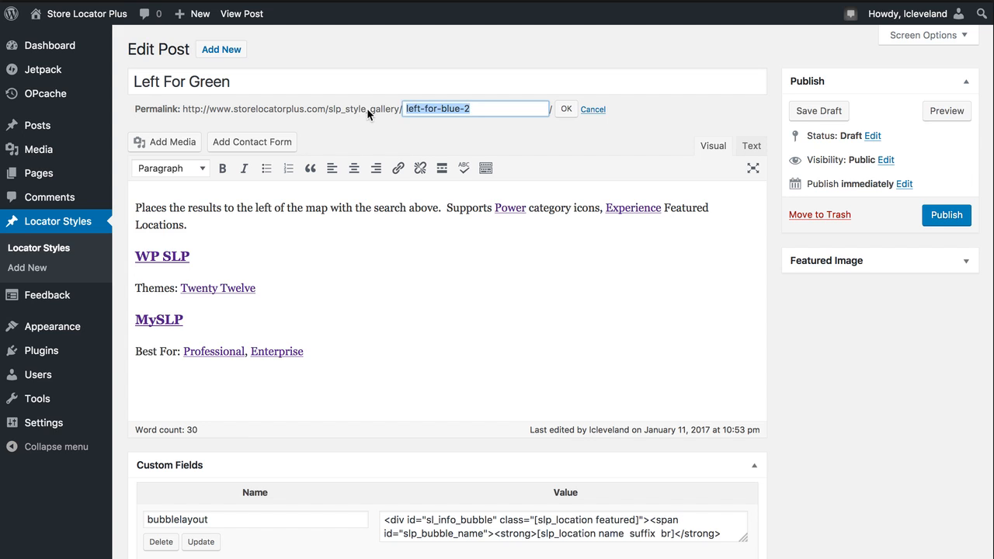
{"action": "key", "text": "BackSpace"}
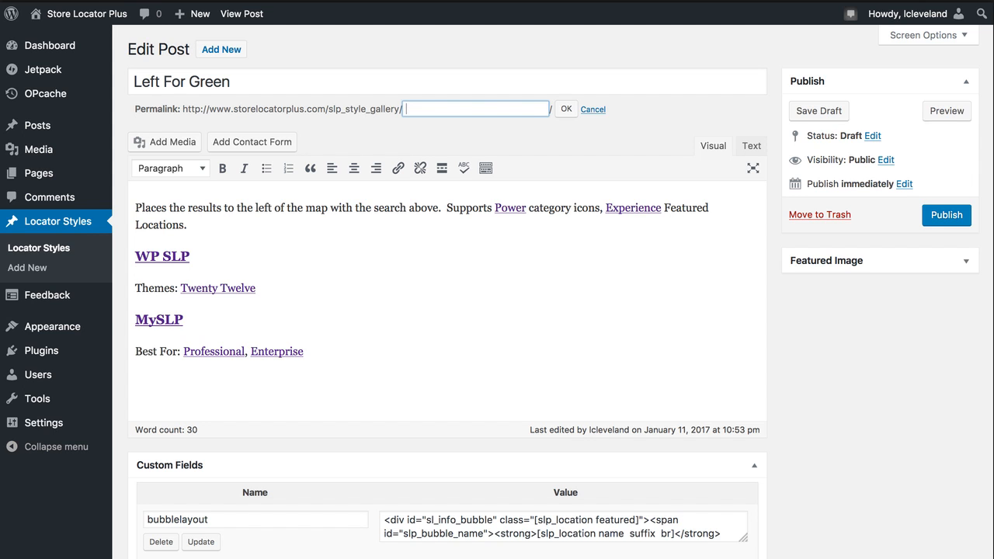
{"action": "left_click", "coordinate": [567, 109]}
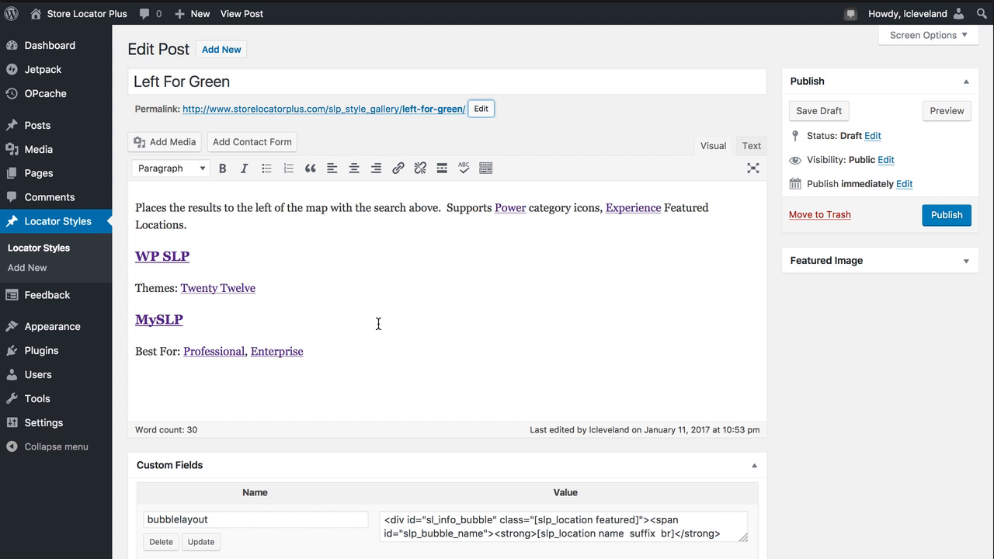
Set the css_file custom field of the Left For Green style to left_for_green.
{"action": "scroll", "coordinate": [377, 324], "scroll_direction": "down", "scroll_amount": 3}
{"action": "scroll", "coordinate": [378, 324], "scroll_direction": "down", "scroll_amount": 4}
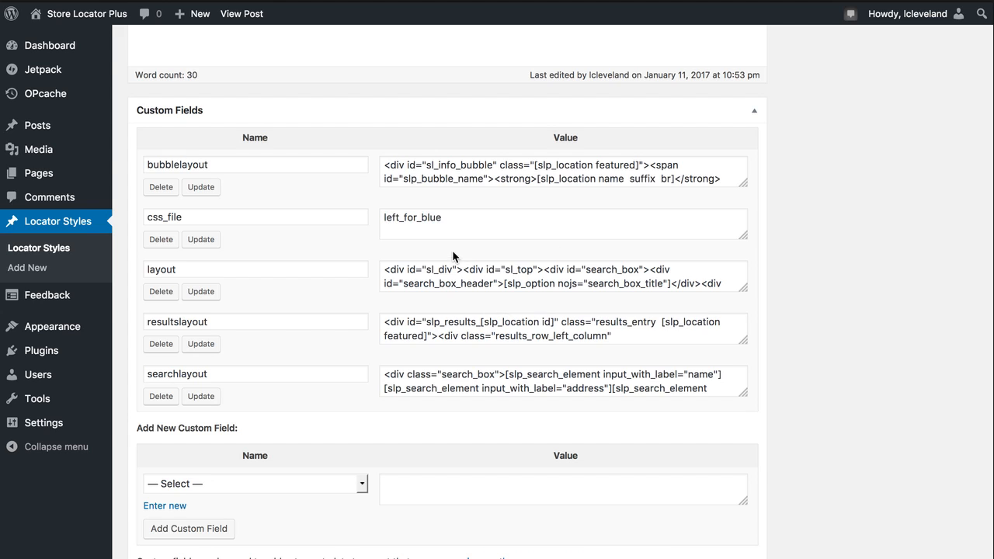
{"action": "left_click_drag", "start_coordinate": [422, 219], "coordinate": [471, 218]}
{"action": "type", "text": "green"}
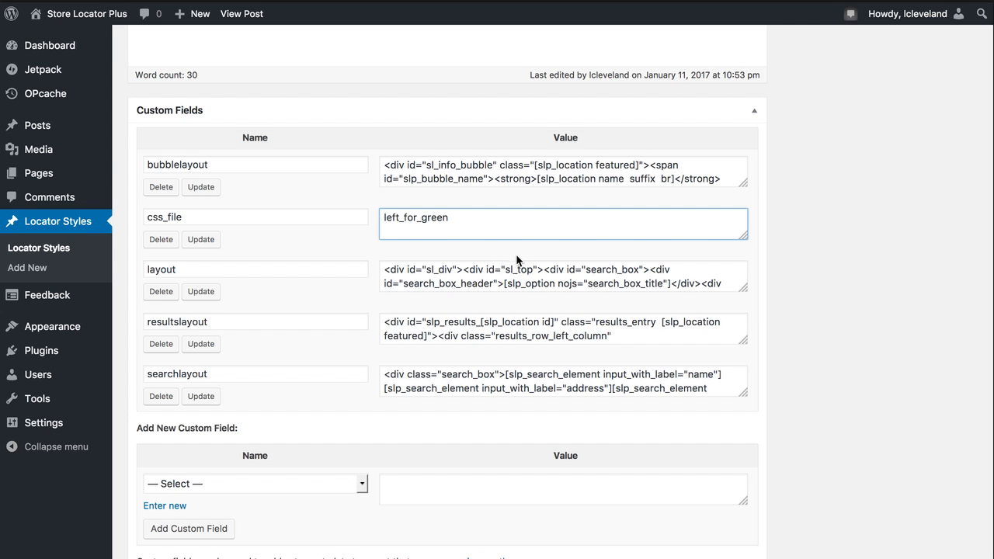
Review the custom field layouts of the Left For Green locator style and publish it.
{"action": "scroll", "coordinate": [512, 336], "scroll_direction": "down", "scroll_amount": 3}
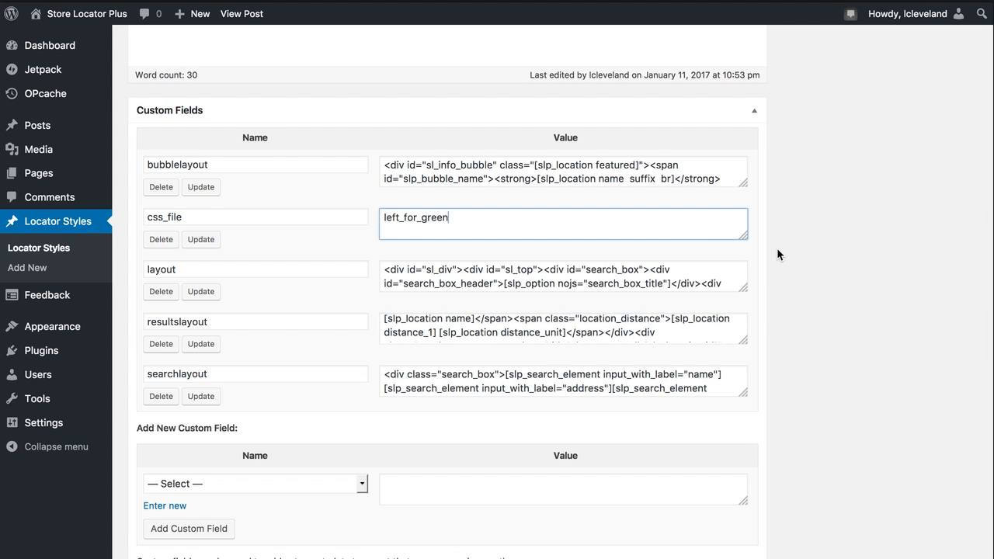
{"action": "scroll", "coordinate": [356, 241], "scroll_direction": "up", "scroll_amount": 1}
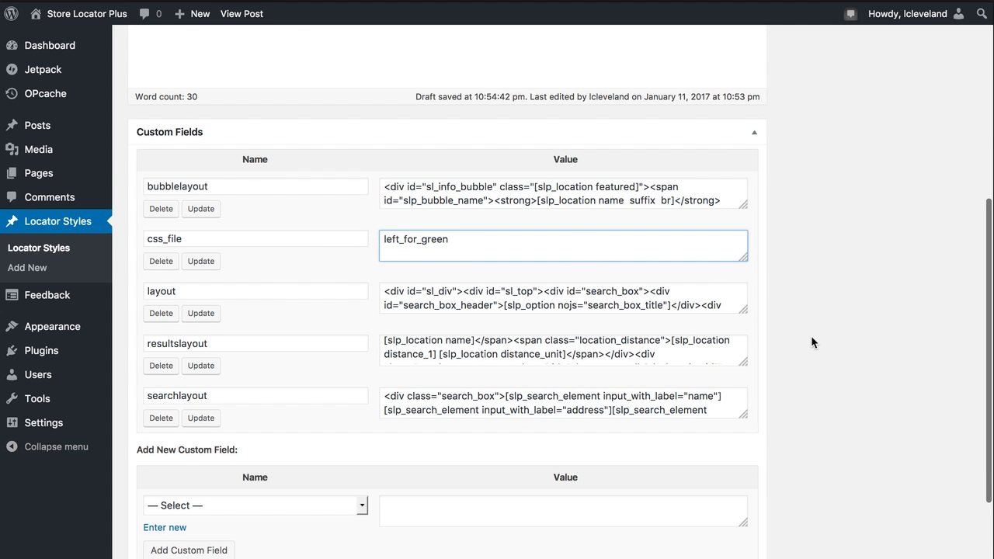
{"action": "scroll", "coordinate": [811, 337], "scroll_direction": "up", "scroll_amount": 5}
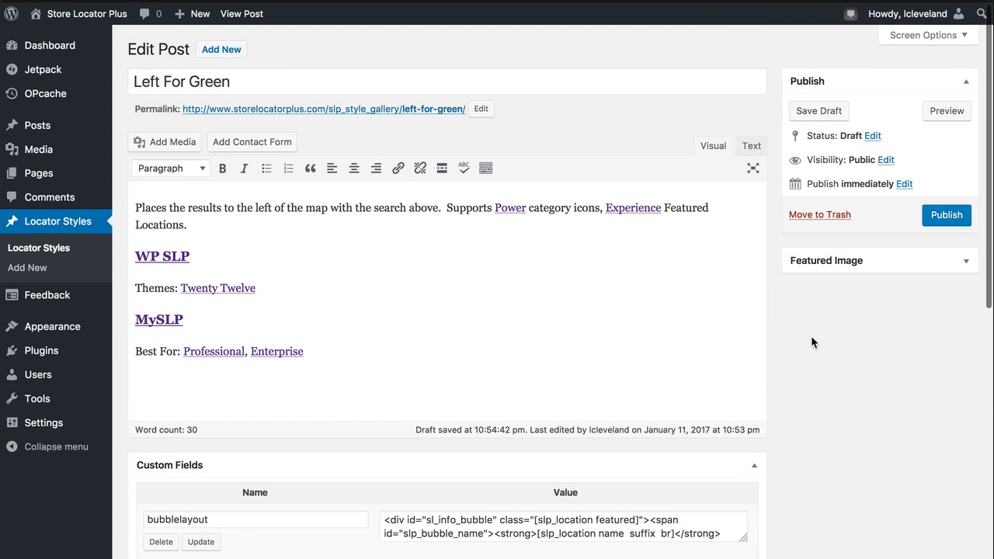
{"action": "left_click", "coordinate": [934, 219]}
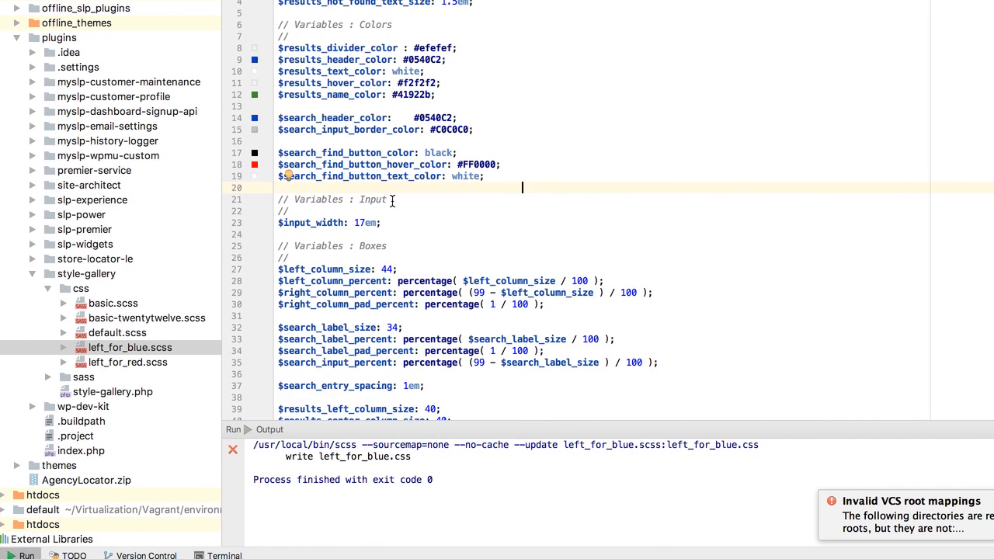
In the code editor, copy left_for_blue.scss within the style-gallery css folder as left_for_green.scss.
{"action": "left_click", "coordinate": [123, 351]}
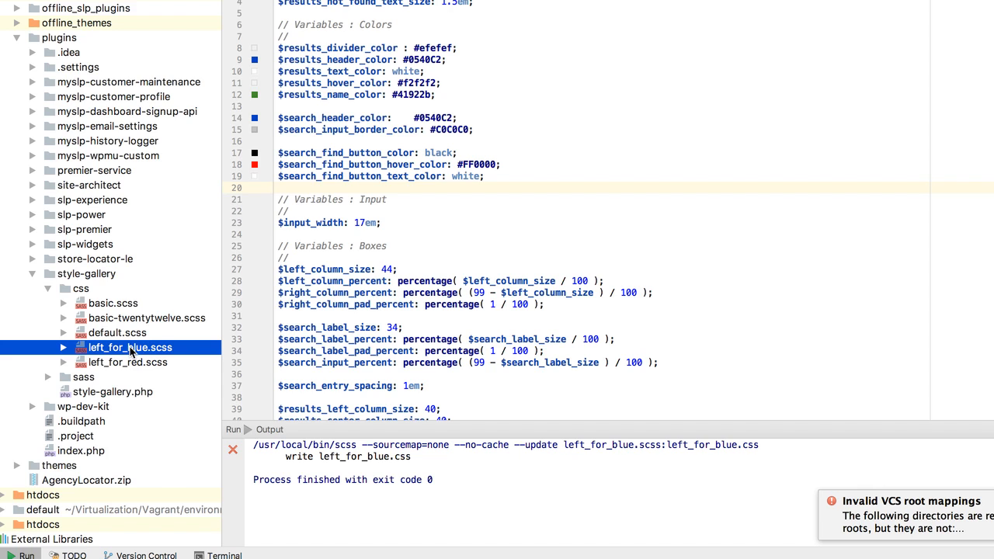
{"action": "key", "text": "F5"}
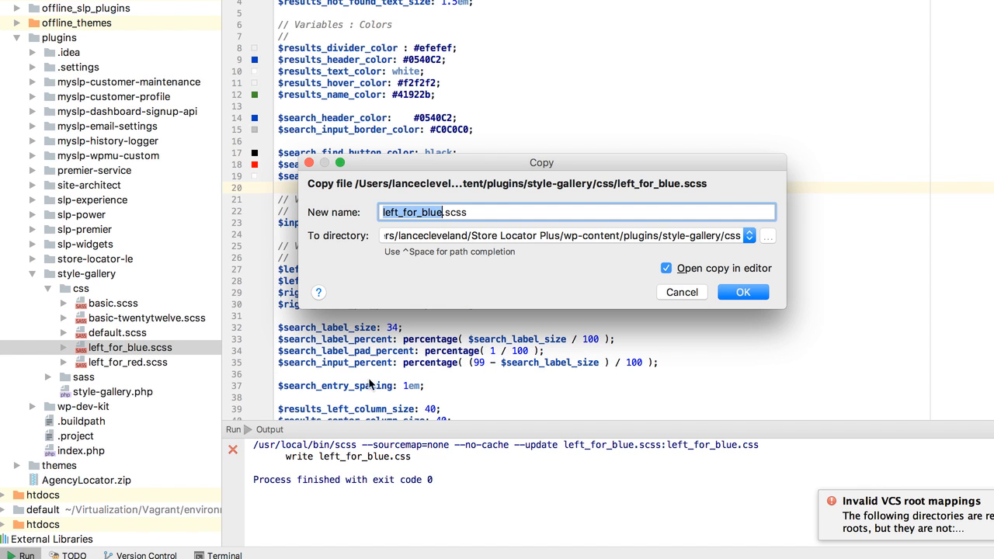
{"action": "left_click", "coordinate": [417, 215]}
{"action": "double_click", "coordinate": [424, 213]}
{"action": "type", "text": "green"}
{"action": "left_click", "coordinate": [735, 291]}
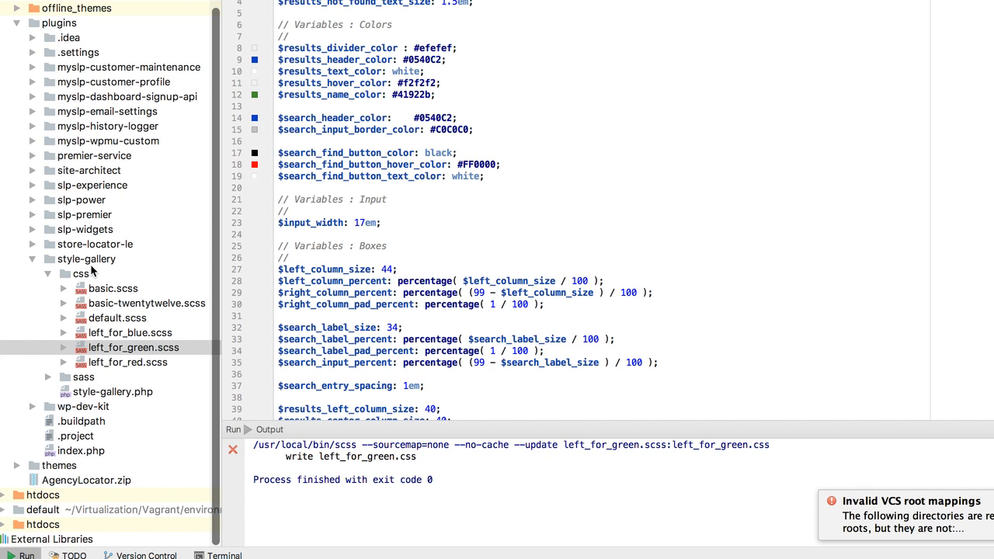
Change the $results_header_color variable in left_for_green.scss to #05C240.
{"action": "left_click", "coordinate": [126, 350]}
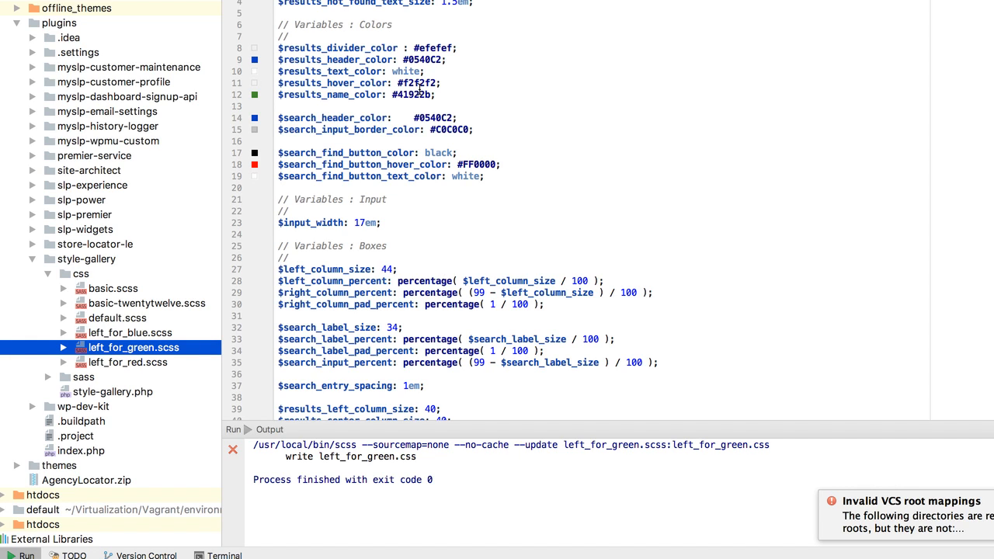
{"action": "left_click", "coordinate": [415, 59]}
{"action": "left_click", "coordinate": [409, 59]}
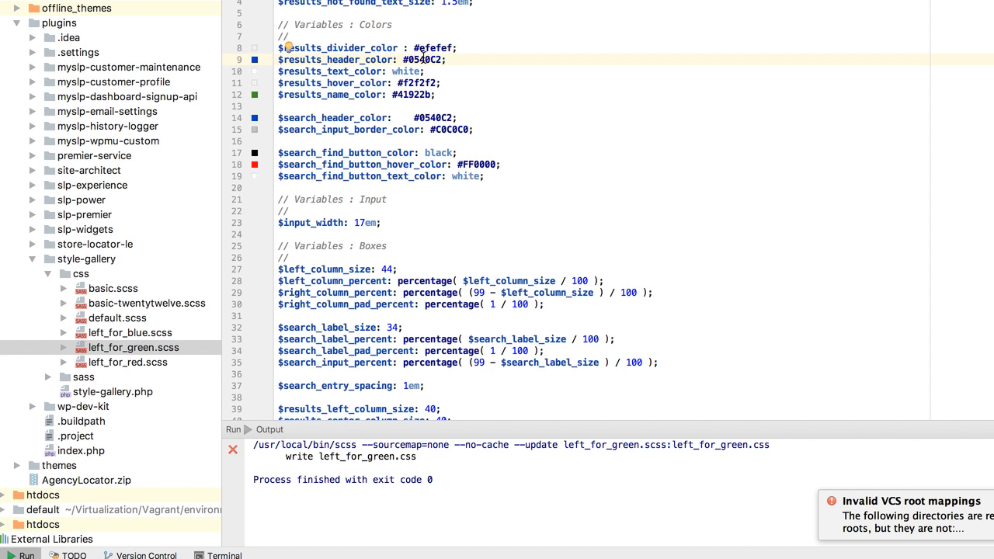
{"action": "left_click_drag", "start_coordinate": [419, 60], "coordinate": [431, 59]}
{"action": "type", "text": "C2"}
{"action": "key", "text": "BackSpace"}
{"action": "key", "text": "BackSpace"}
{"action": "type", "text": "40"}
Reuse the results header color #05C240 as the $search_header_color value in left_for_green.scss.
{"action": "double_click", "coordinate": [412, 59]}
{"action": "key", "text": "super+c"}
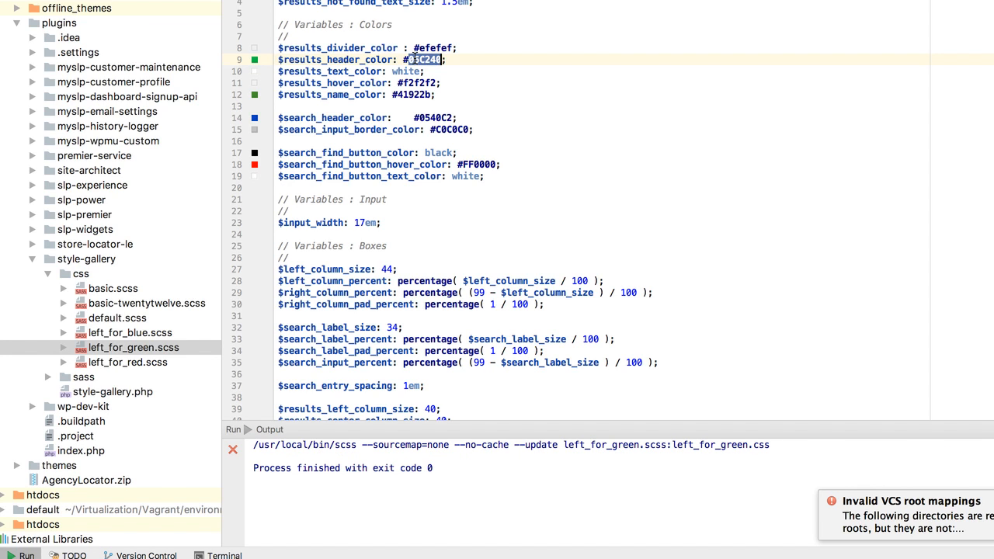
{"action": "double_click", "coordinate": [424, 119]}
{"action": "key", "text": "super+v"}
{"action": "left_click", "coordinate": [423, 198]}
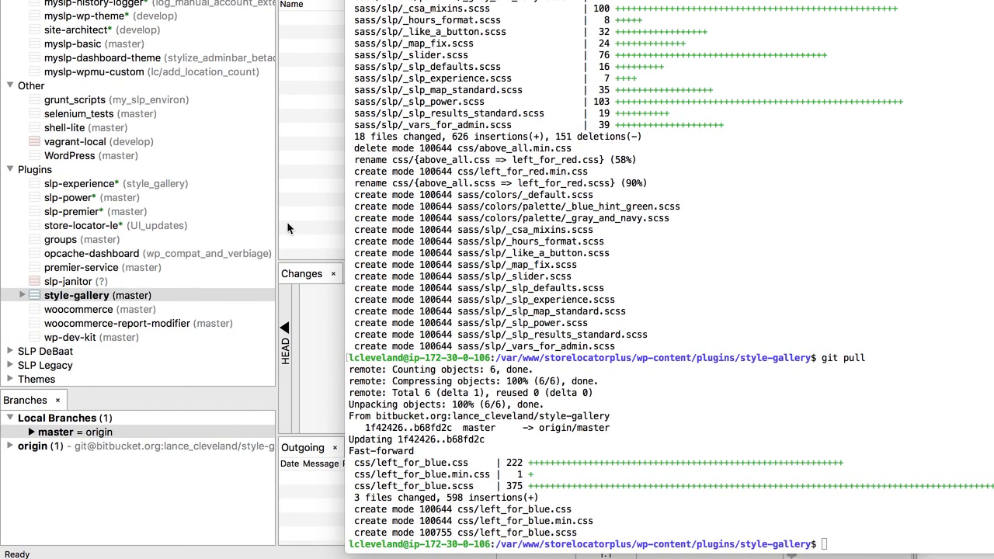
In SmartGit, commit the three untracked left_for_green files with the message "Left For Green init" and push them to the remote.
{"action": "left_click", "coordinate": [287, 228]}
{"action": "left_click", "coordinate": [330, 20]}
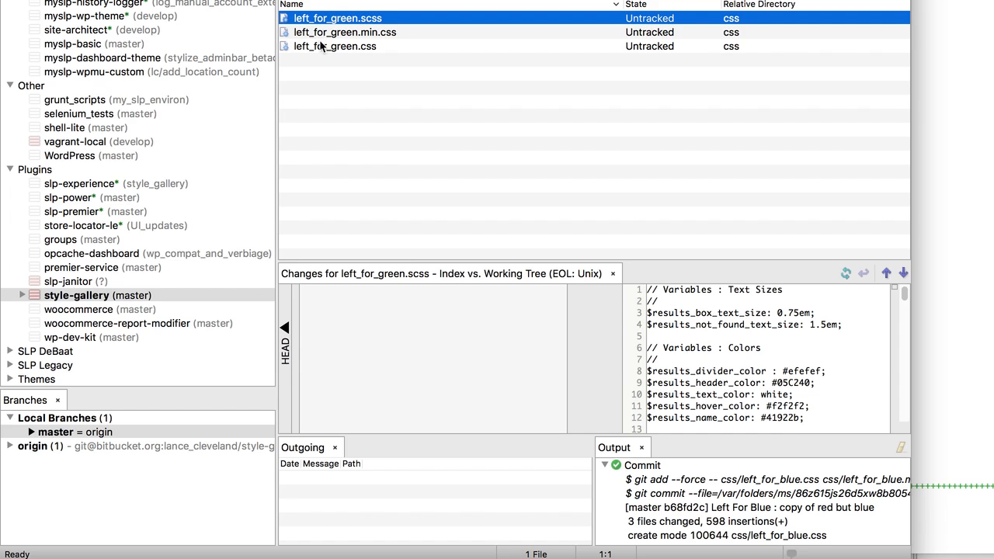
{"action": "left_click", "coordinate": [322, 46], "text": "shift"}
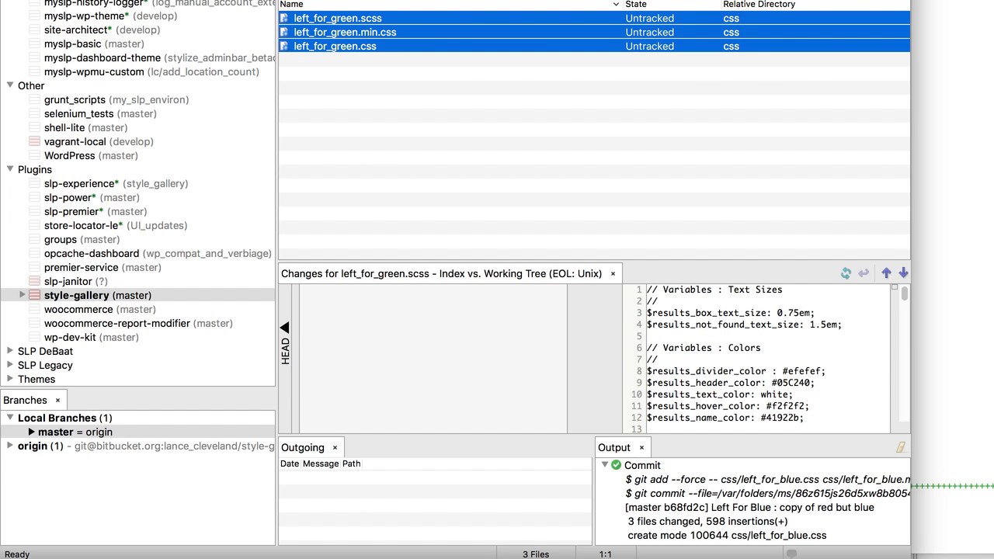
{"action": "left_click_drag", "start_coordinate": [130, 0], "coordinate": [118, 30]}
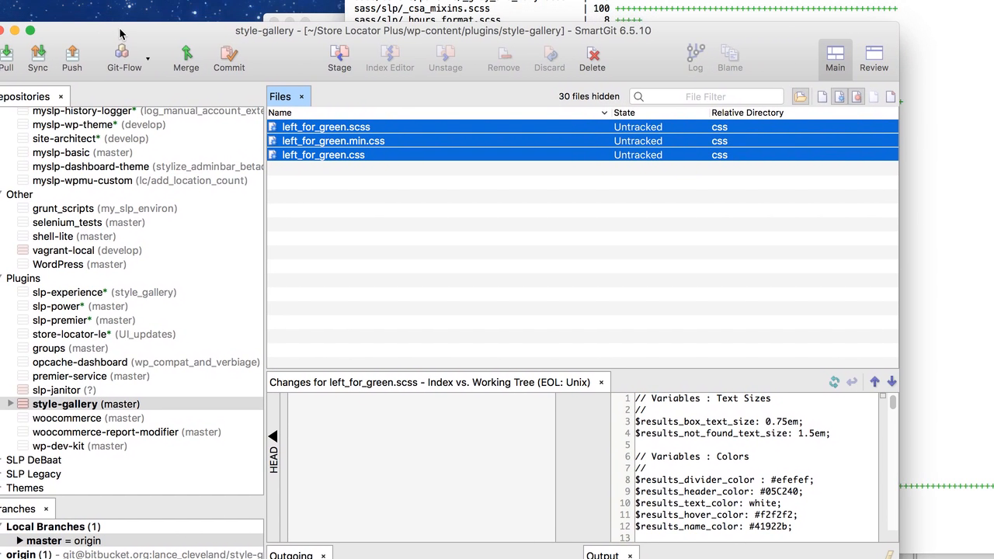
{"action": "left_click", "coordinate": [232, 62]}
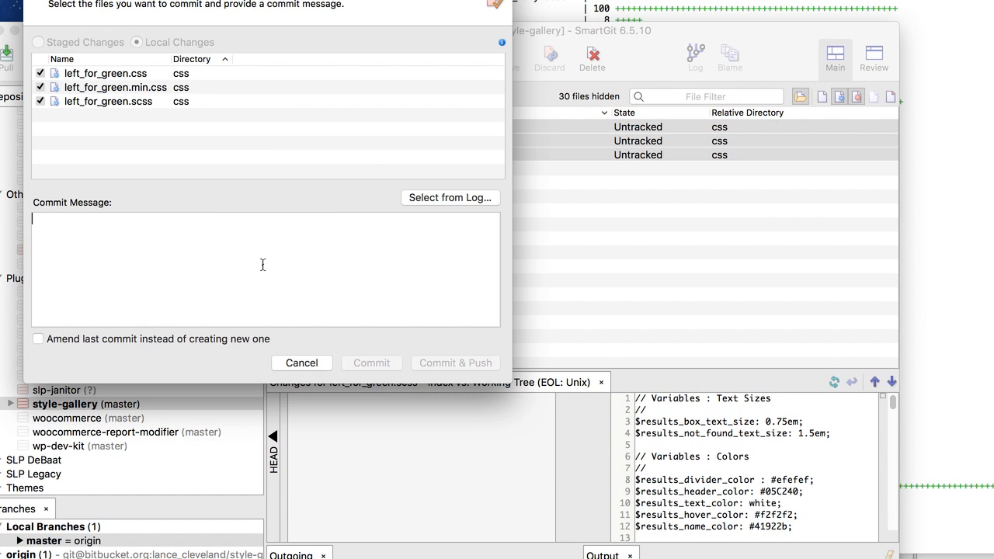
{"action": "type", "text": "Left "}
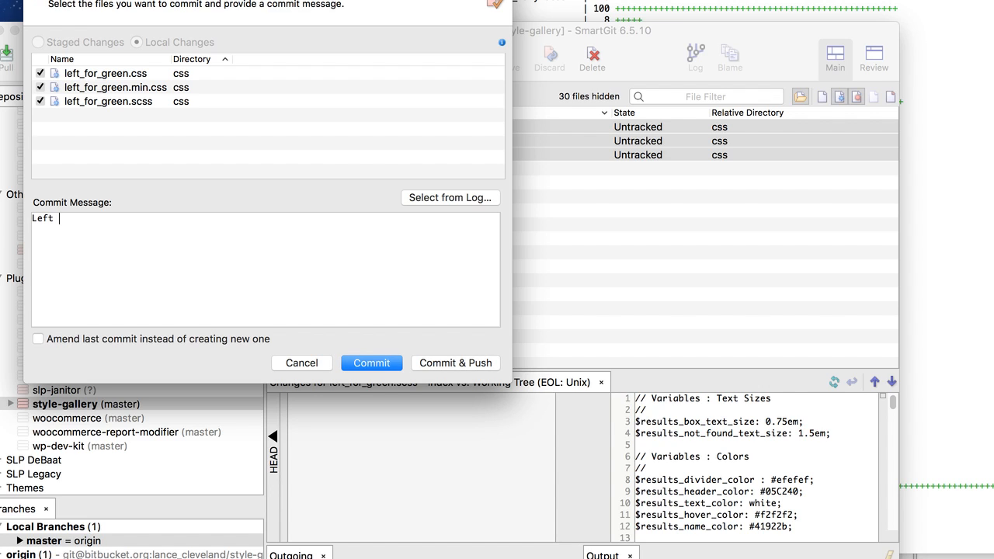
{"action": "type", "text": "For Green init"}
{"action": "left_click", "coordinate": [463, 364]}
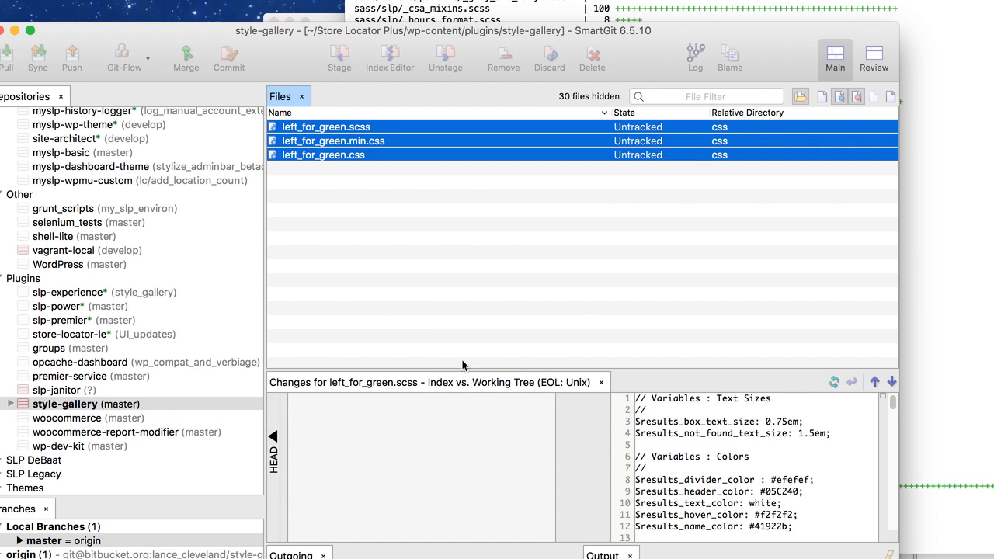
{"action": "left_click", "coordinate": [72, 59]}
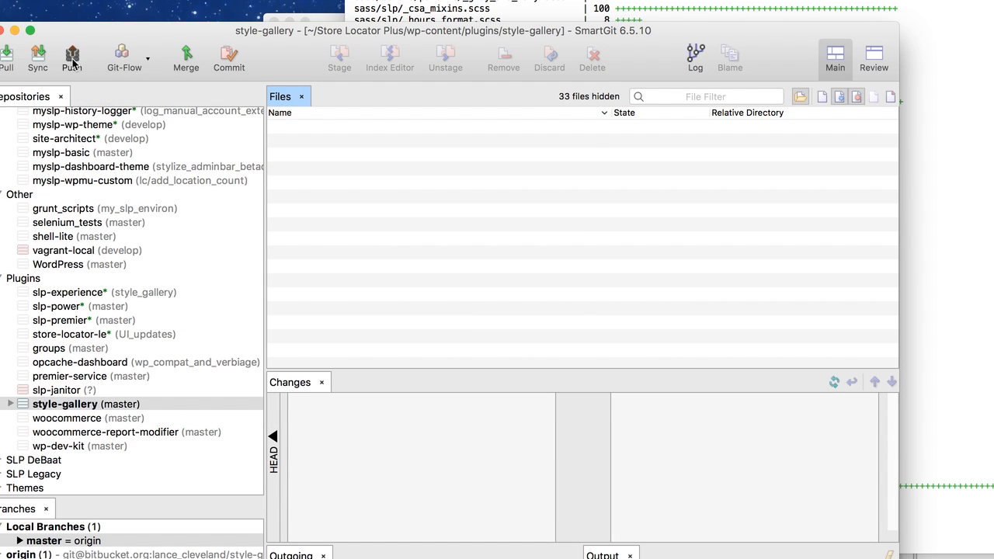
{"action": "left_click", "coordinate": [555, 196]}
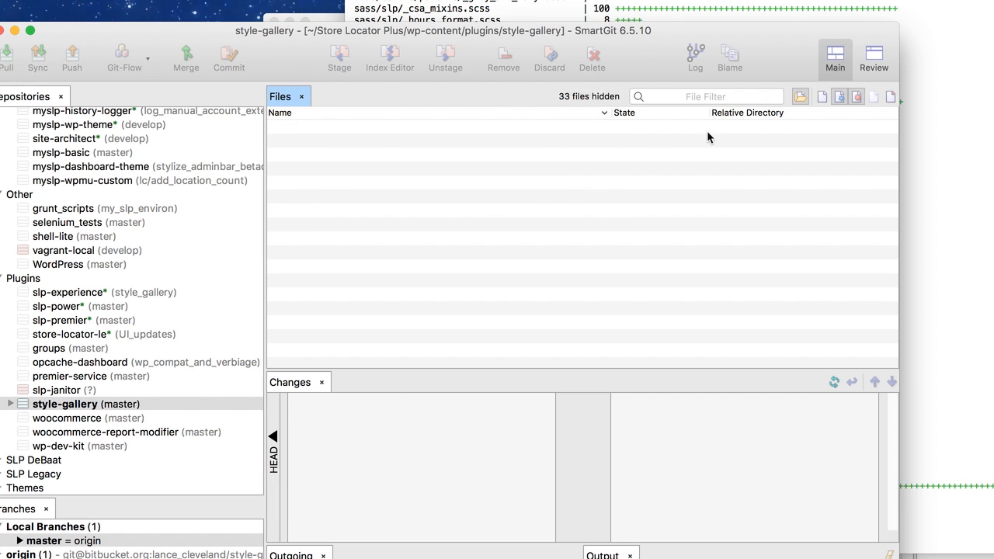
Run git pull in the server terminal's style-gallery plugin directory.
{"action": "left_click", "coordinate": [942, 157]}
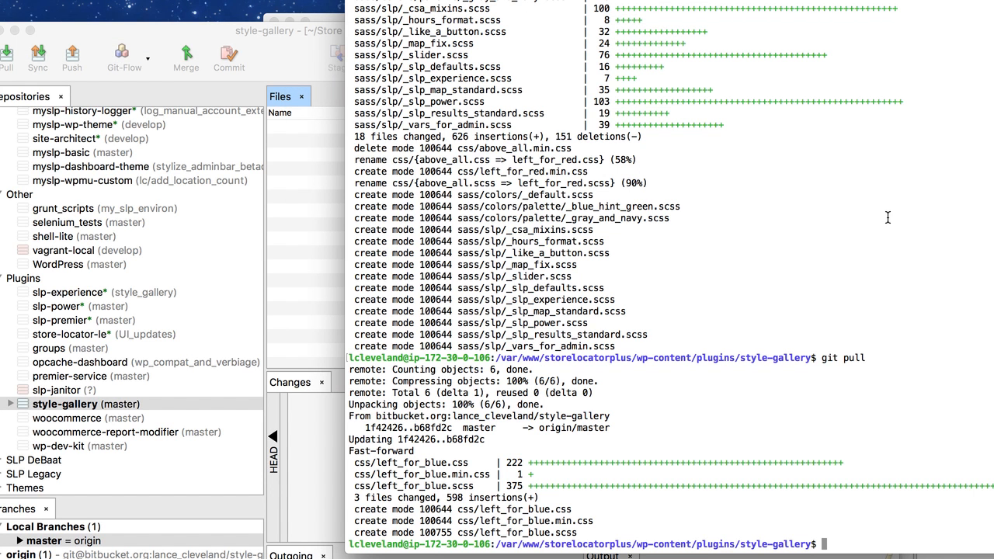
{"action": "key", "text": "Up"}
{"action": "key", "text": "Return"}
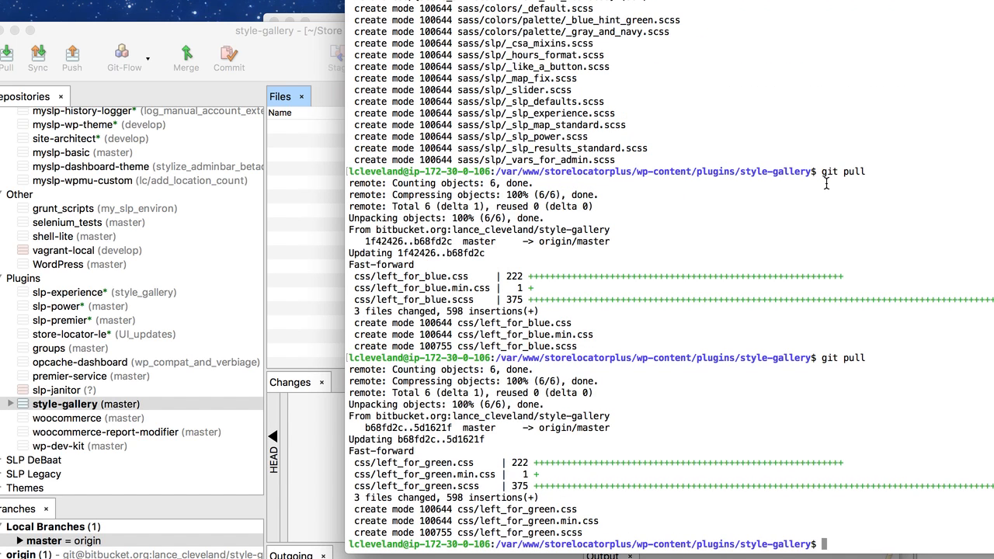
Switch to the browser and clear the storelocatorplus.com per-file cache for /wp-json/wp/v2/slp_style_gallery.
{"action": "key", "text": "ctrl+Right"}
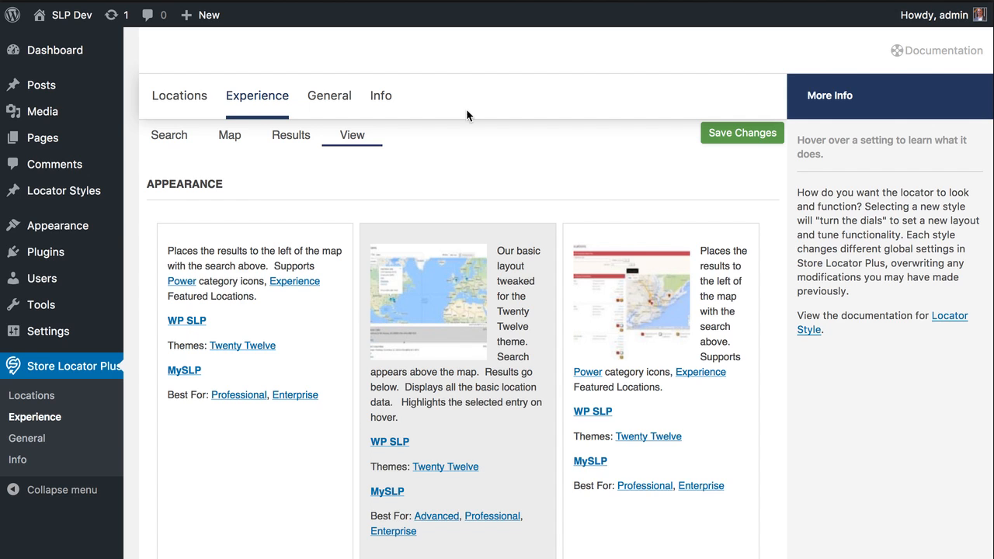
{"action": "mouse_move", "coordinate": [75, 200]}
{"action": "left_click", "coordinate": [75, 202]}
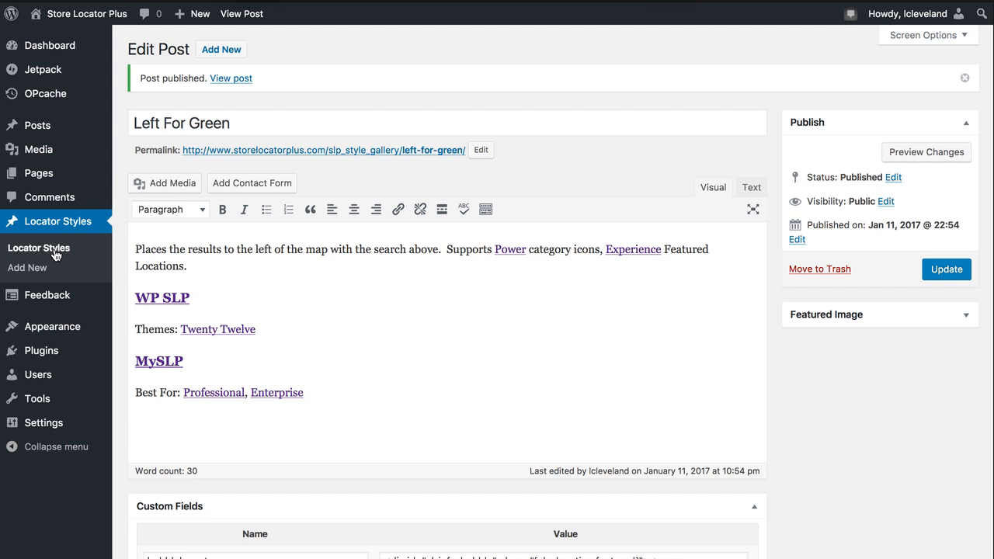
{"action": "scroll", "coordinate": [339, 337], "scroll_direction": "down", "scroll_amount": 1}
{"action": "scroll", "coordinate": [339, 338], "scroll_direction": "down", "scroll_amount": 5}
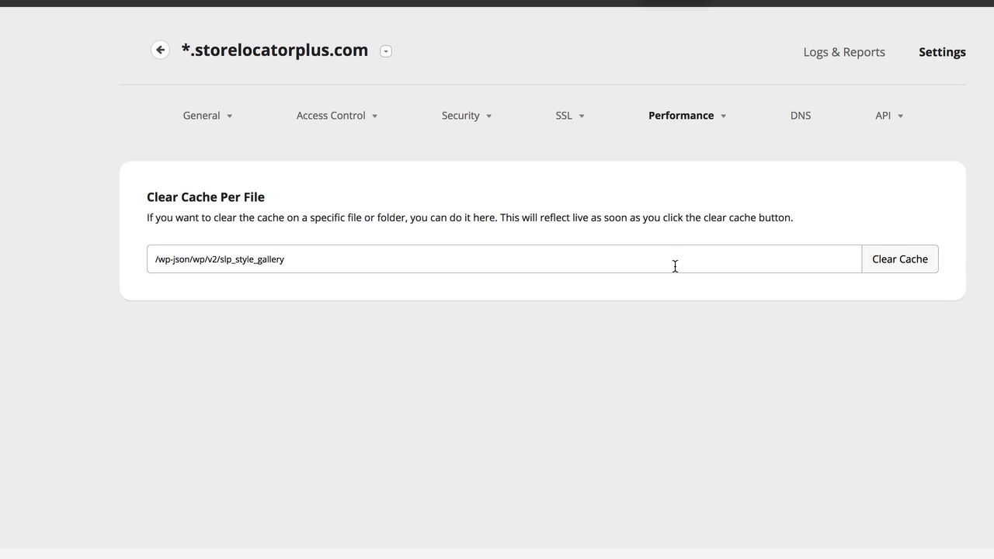
{"action": "left_click", "coordinate": [894, 264]}
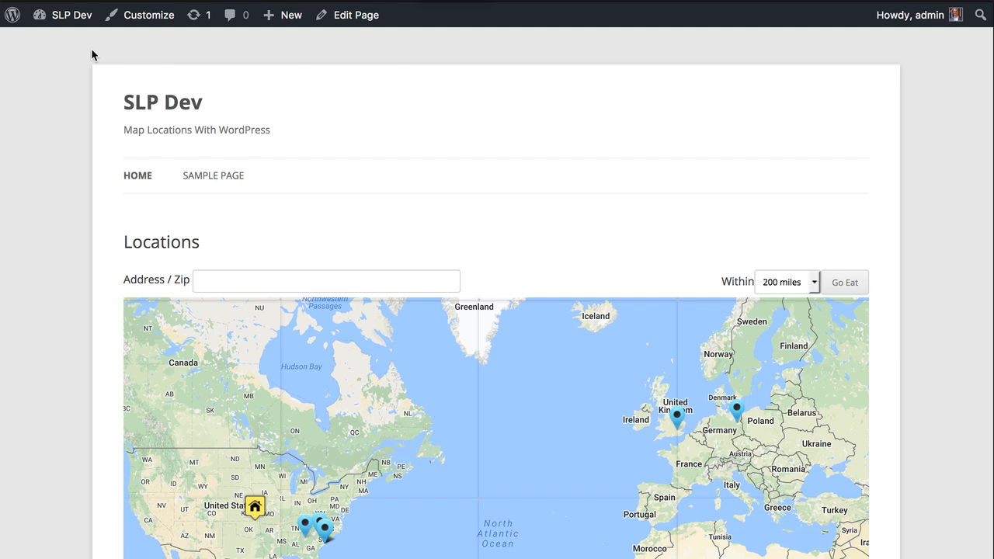
Open the Store Locator Plus Experience view settings on SLP Dev and activate the Left For Green style.
{"action": "mouse_move", "coordinate": [71, 15]}
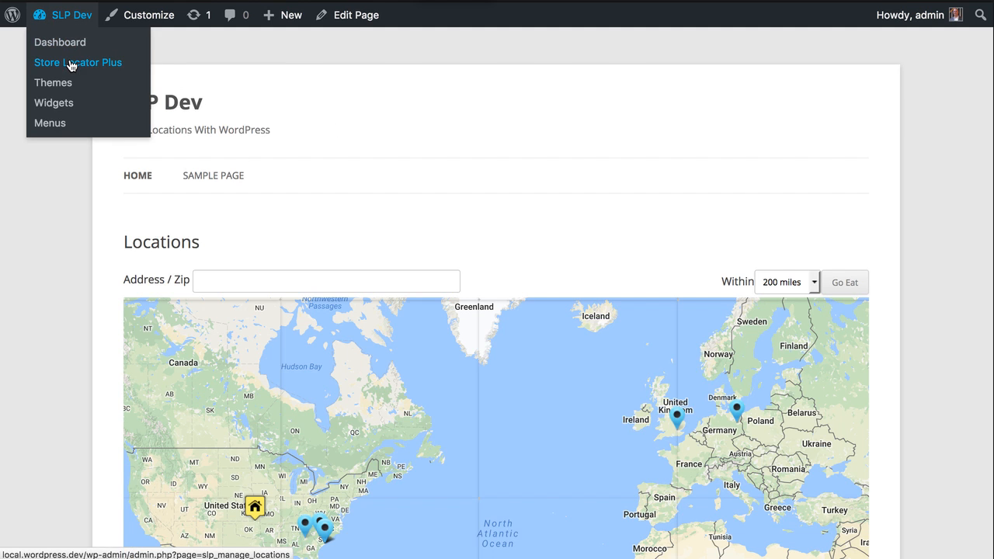
{"action": "left_click", "coordinate": [72, 64]}
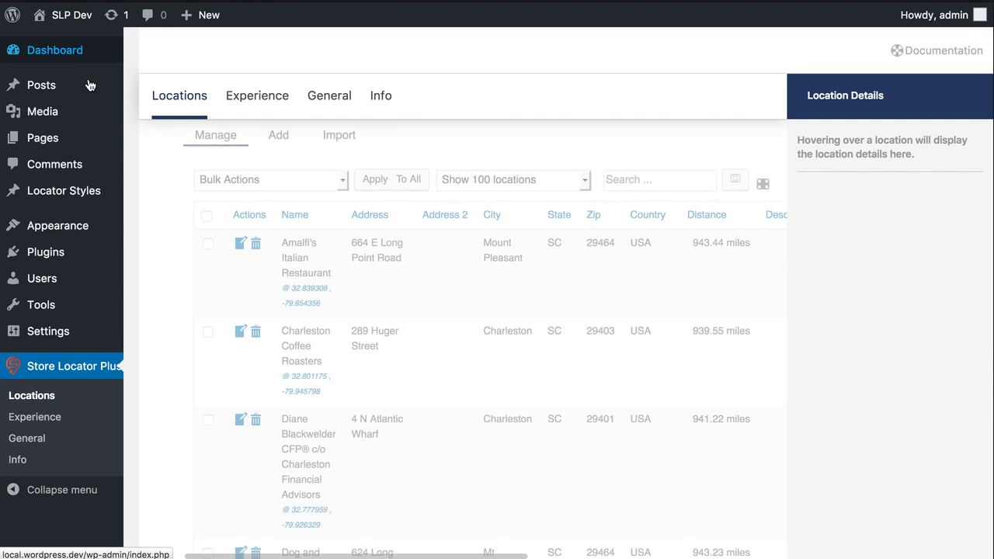
{"action": "left_click", "coordinate": [264, 96]}
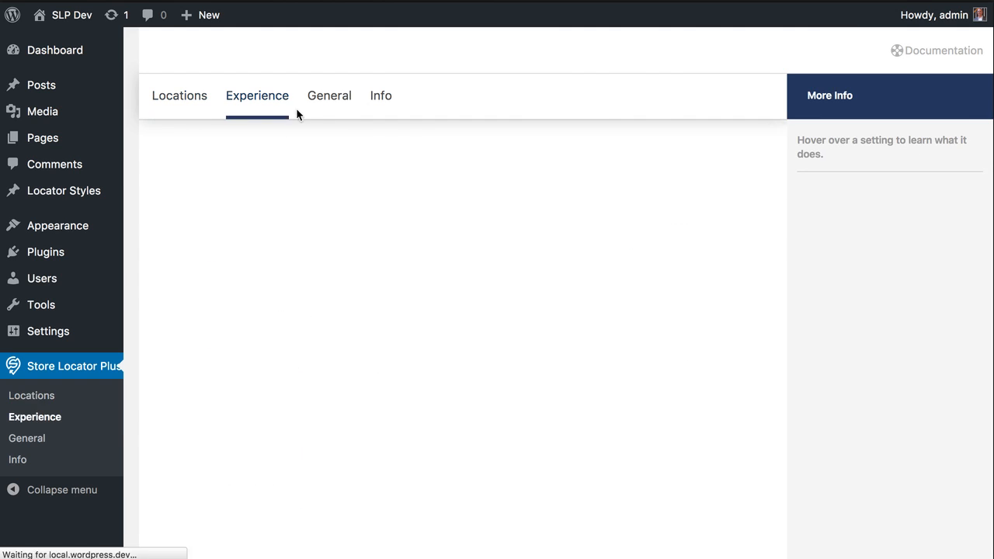
{"action": "left_click", "coordinate": [353, 134]}
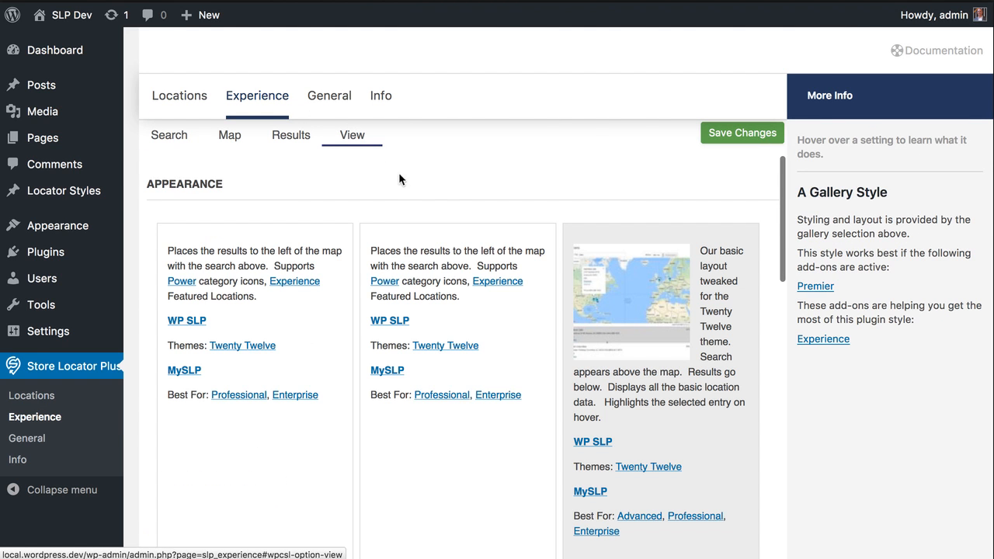
{"action": "scroll", "coordinate": [484, 335], "scroll_direction": "down", "scroll_amount": 5}
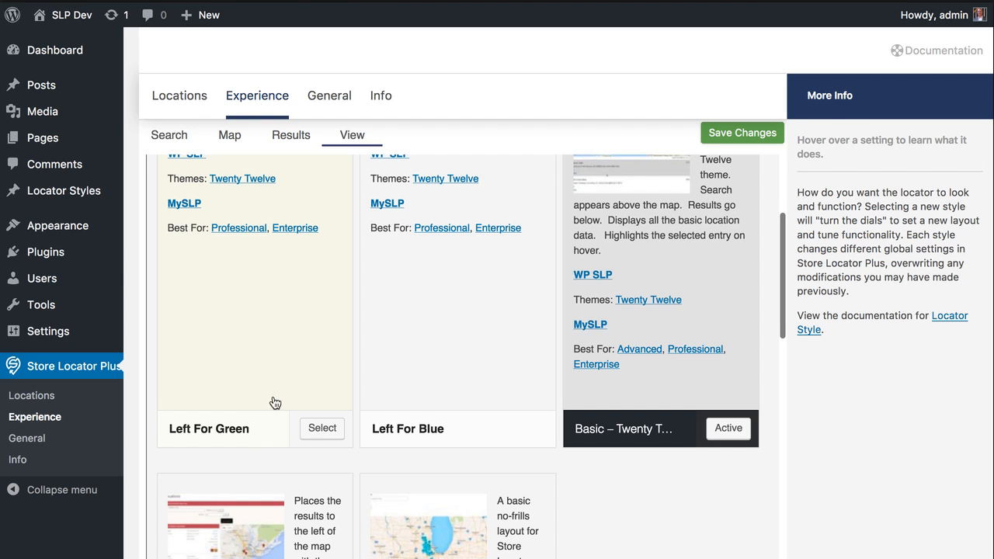
{"action": "scroll", "coordinate": [275, 403], "scroll_direction": "up", "scroll_amount": 2}
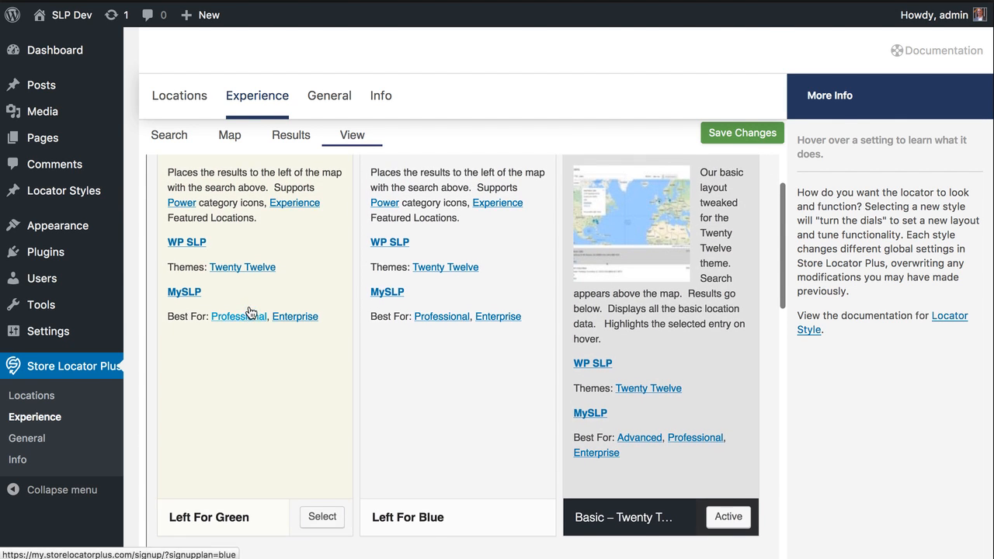
{"action": "scroll", "coordinate": [256, 295], "scroll_direction": "up", "scroll_amount": 1}
{"action": "scroll", "coordinate": [342, 419], "scroll_direction": "down", "scroll_amount": 3}
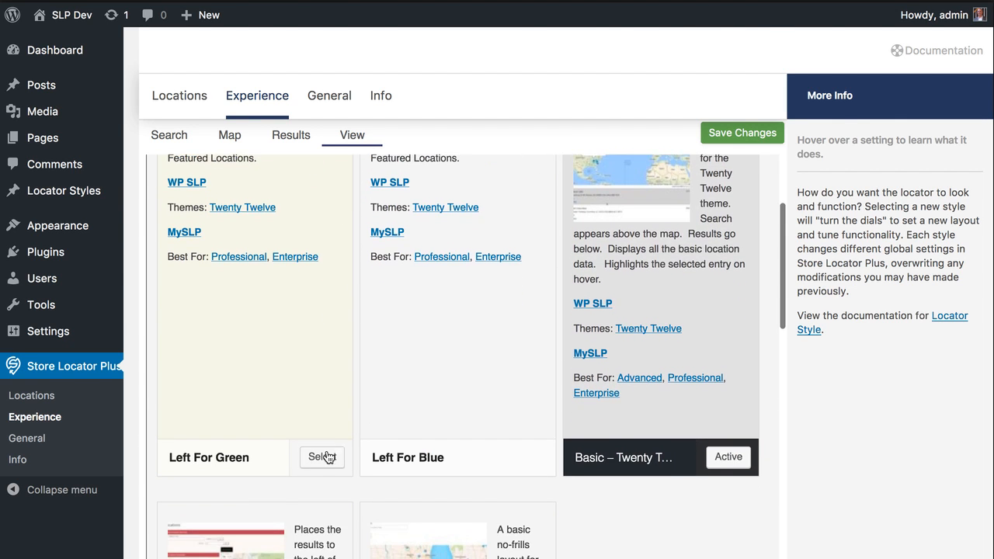
{"action": "left_click", "coordinate": [325, 457]}
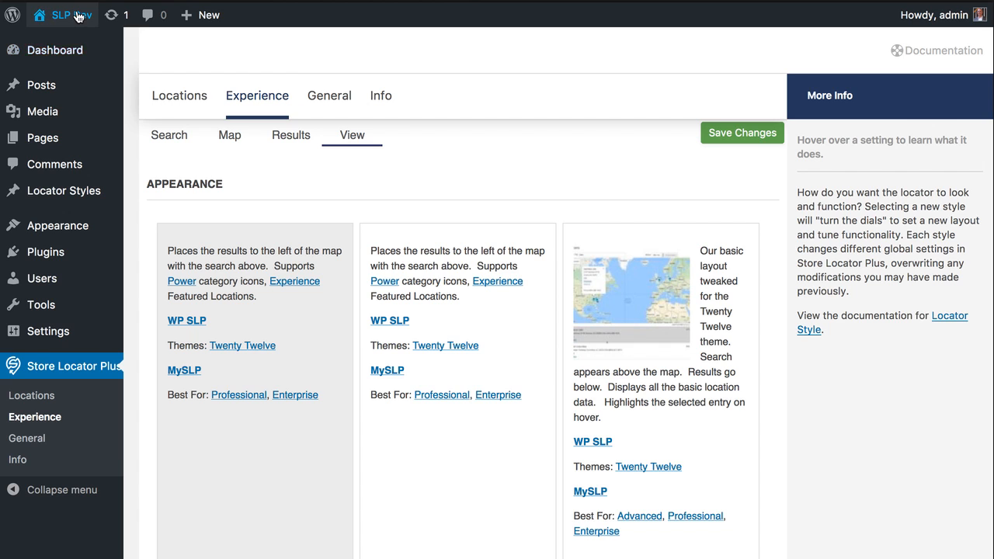
Visit the public SLP Dev site and inspect the Locations page's search header, results and map.
{"action": "mouse_move", "coordinate": [70, 14]}
{"action": "left_click", "coordinate": [75, 44]}
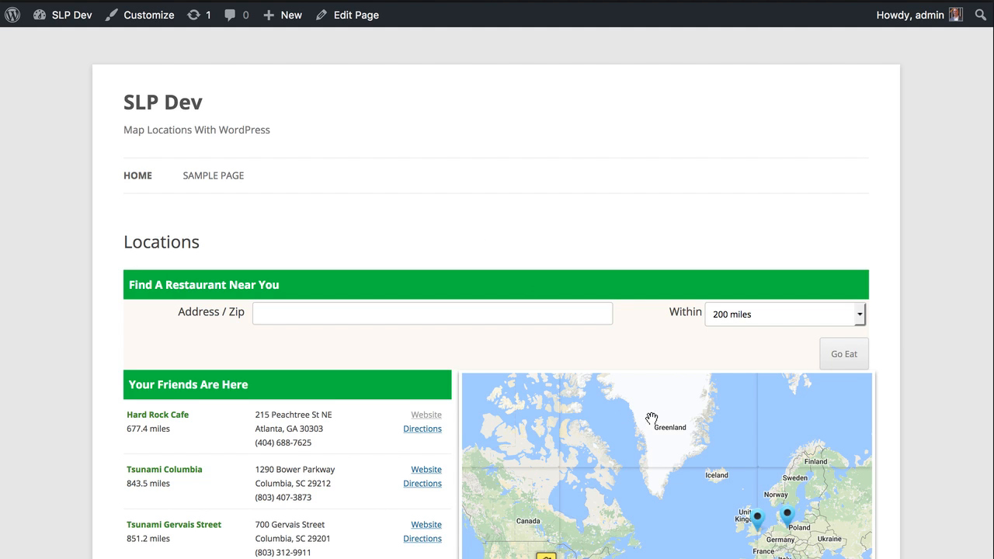
{"action": "scroll", "coordinate": [644, 374], "scroll_direction": "down", "scroll_amount": 3}
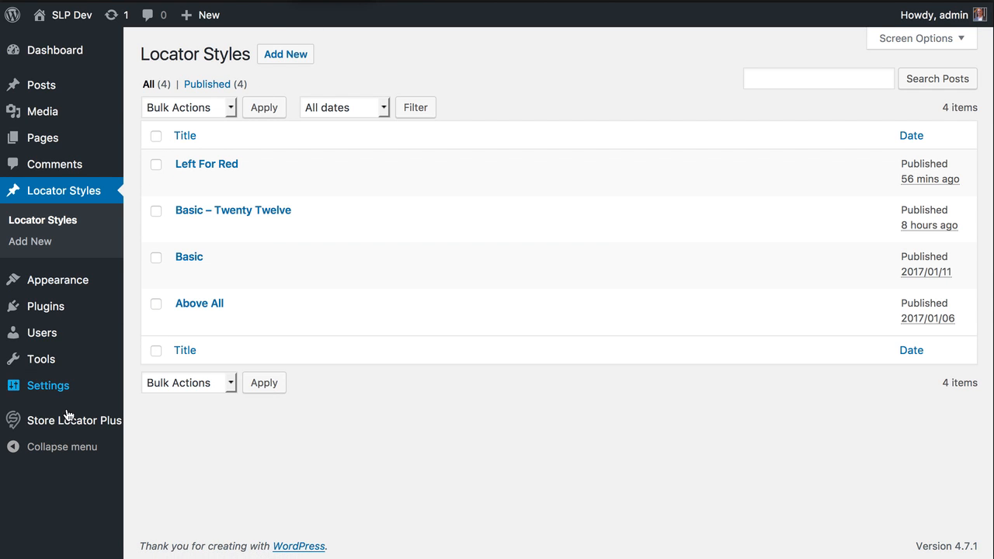
Return to the Store Locator Plus Experience view settings and look through the available locator styles.
{"action": "mouse_move", "coordinate": [76, 420]}
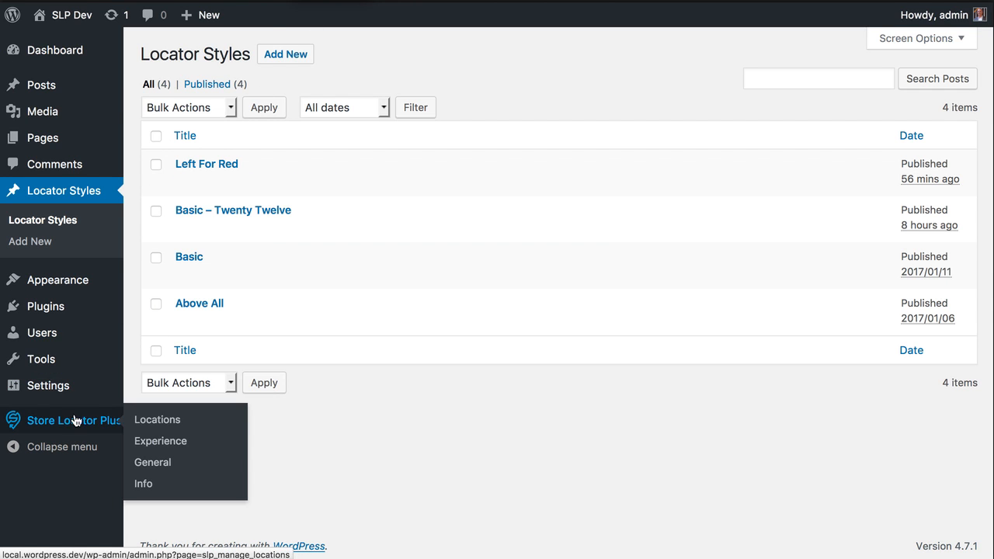
{"action": "left_click", "coordinate": [152, 441]}
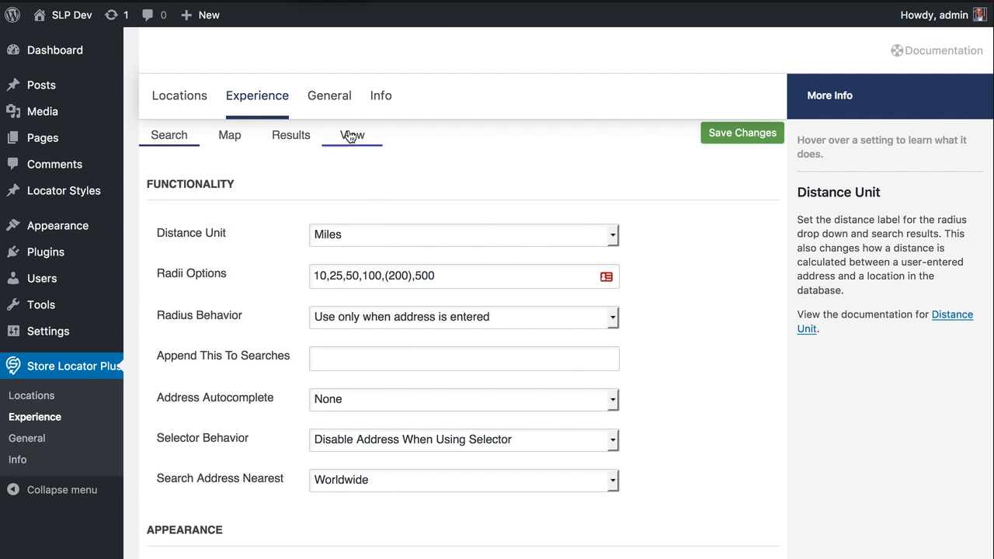
{"action": "left_click", "coordinate": [349, 135]}
{"action": "scroll", "coordinate": [493, 175], "scroll_direction": "down", "scroll_amount": 3}
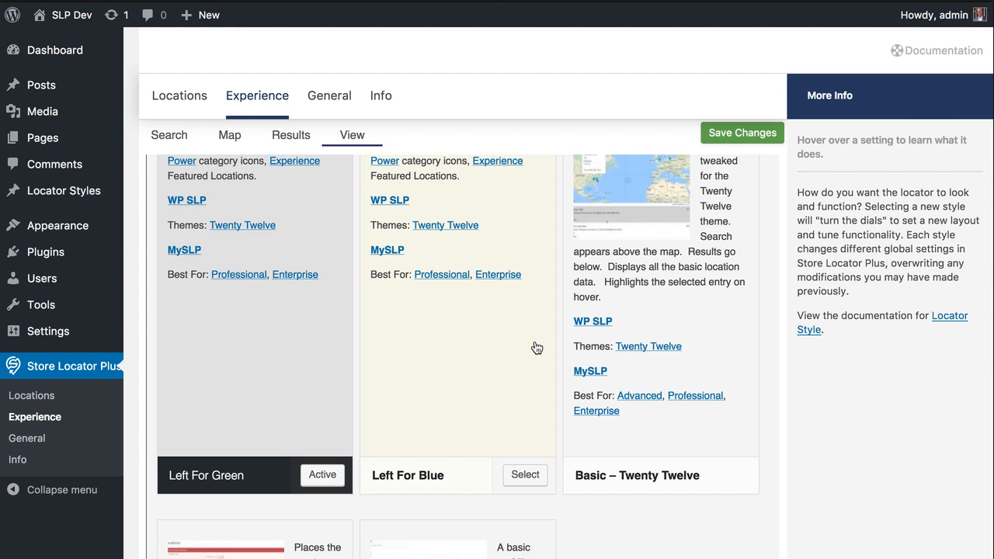
{"action": "scroll", "coordinate": [416, 345], "scroll_direction": "up", "scroll_amount": 3}
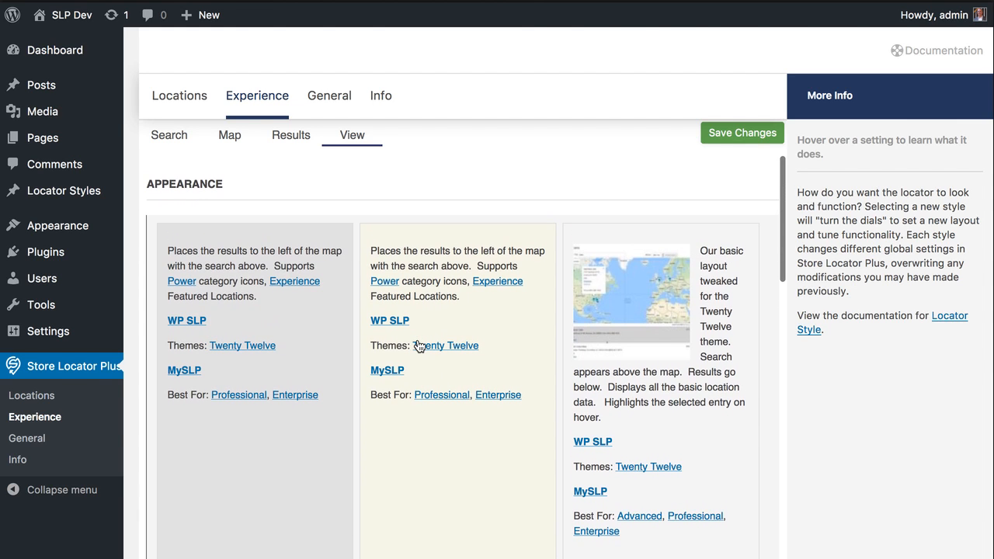